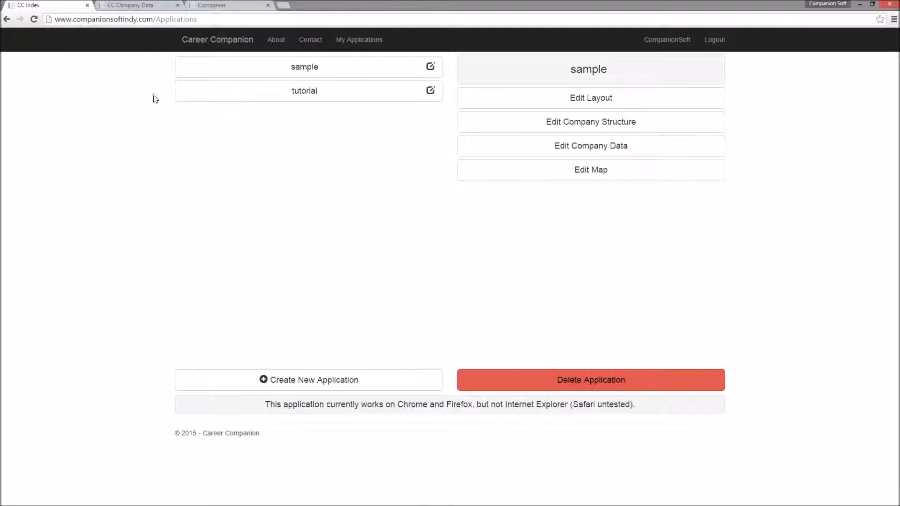
Step: Open the company structure editor for the tutorial application and place the browser beside the companies spreadsheet
{"action": "left_click", "coordinate": [307, 95]}
{"action": "left_click", "coordinate": [543, 124]}
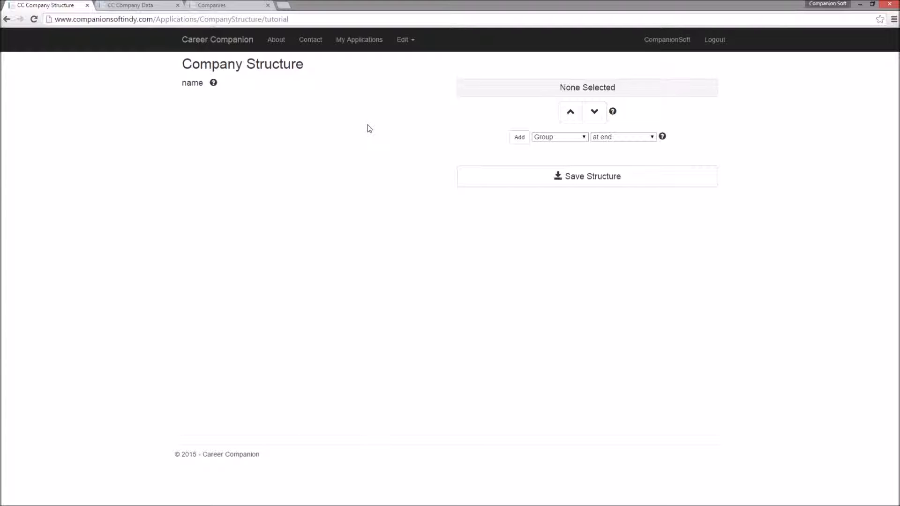
{"action": "left_click_drag", "start_coordinate": [368, 2], "coordinate": [899, 103]}
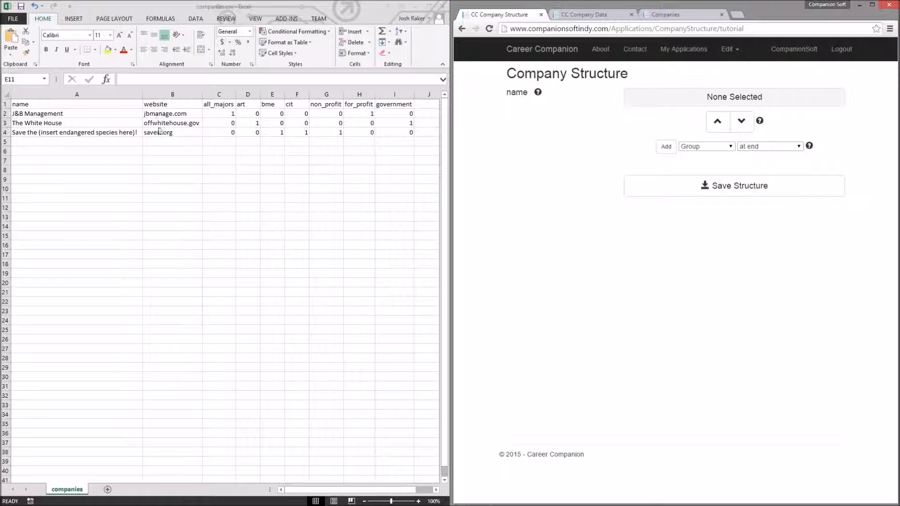
Step: Add a String Attribute at the end of the structure and name it website
{"action": "left_click", "coordinate": [693, 147]}
{"action": "left_click", "coordinate": [706, 163]}
{"action": "left_click", "coordinate": [666, 146]}
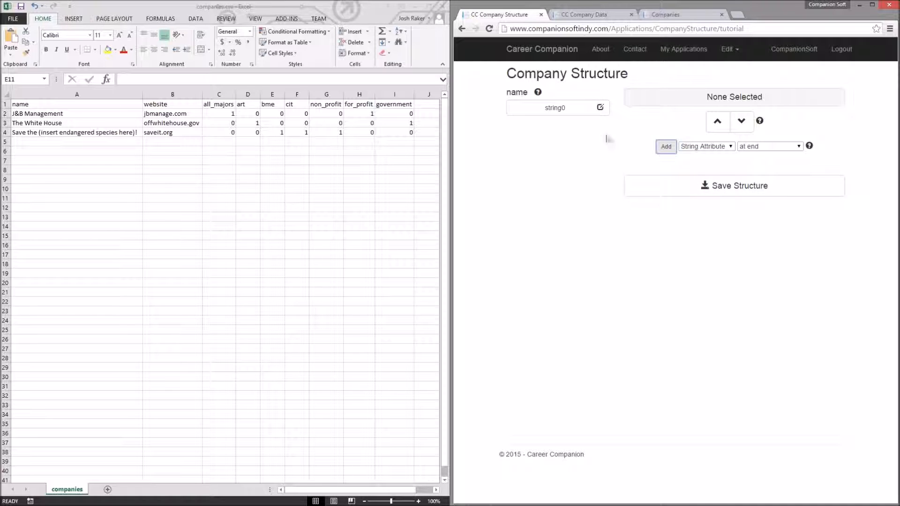
{"action": "left_click", "coordinate": [600, 108]}
{"action": "left_click_drag", "start_coordinate": [633, 116], "coordinate": [485, 119]}
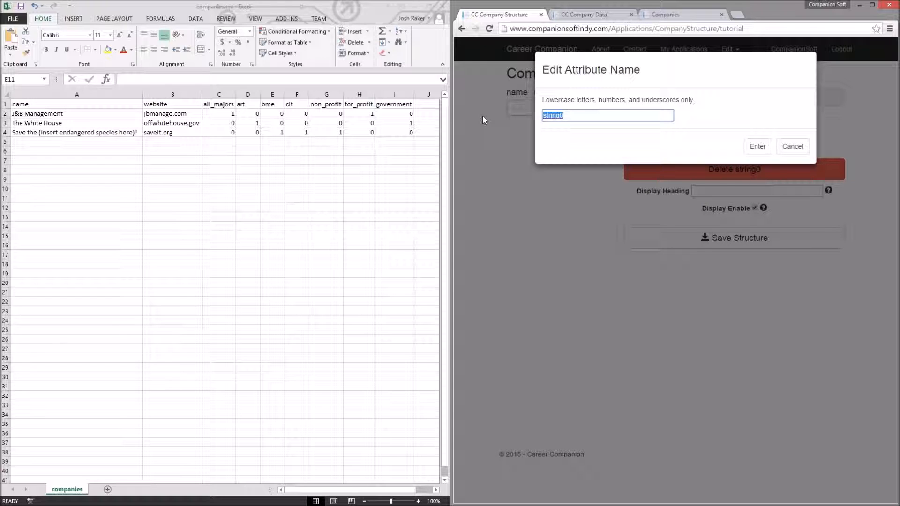
{"action": "type", "text": "website"}
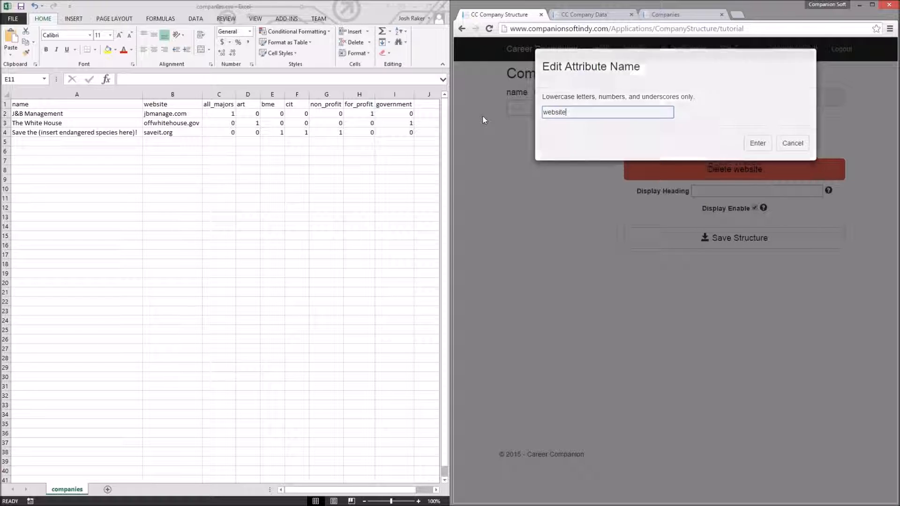
{"action": "key", "text": "Return"}
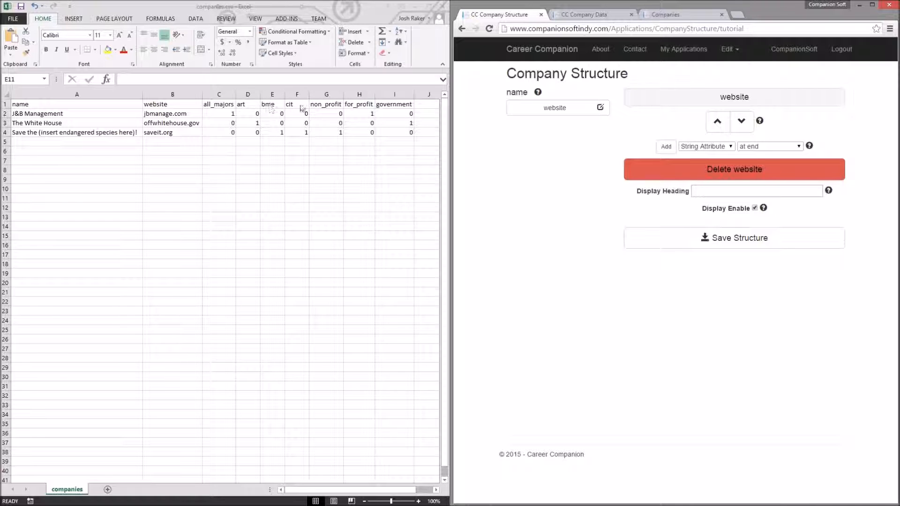
Step: Add a Group at the end of the structure and name it majors
{"action": "left_click", "coordinate": [697, 147]}
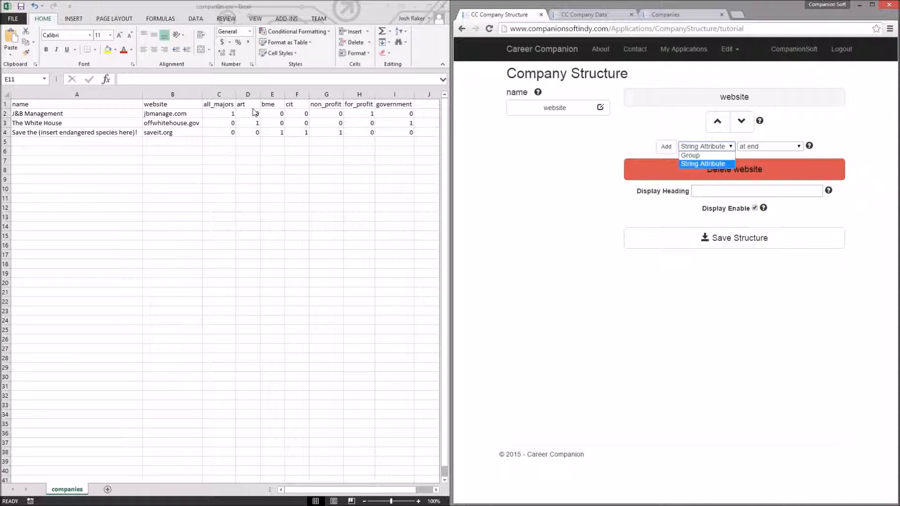
{"action": "left_click", "coordinate": [686, 155]}
{"action": "left_click", "coordinate": [666, 146]}
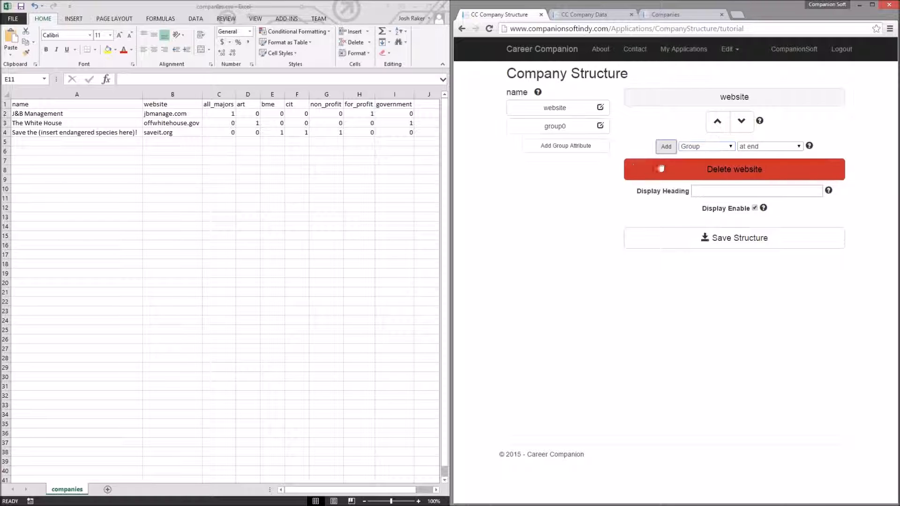
{"action": "left_click", "coordinate": [600, 126]}
{"action": "type", "text": "majors"}
{"action": "key", "text": "Return"}
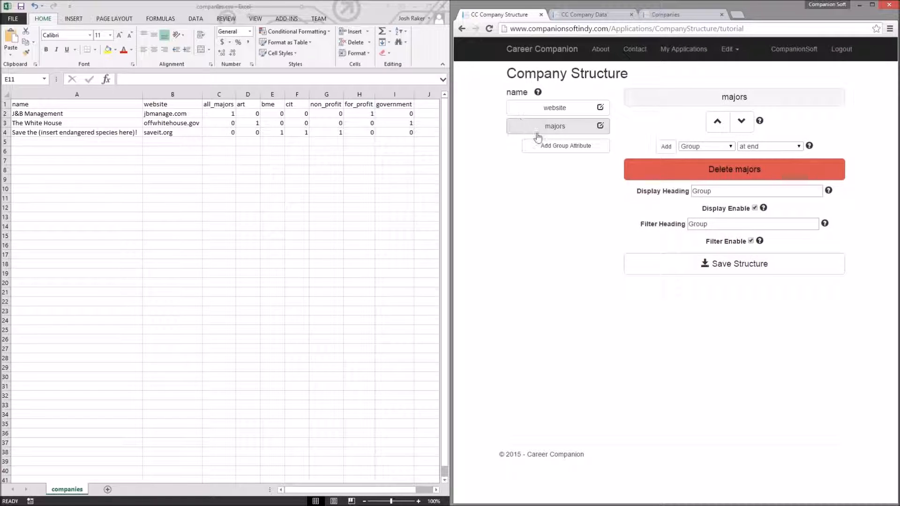
Step: Add four group attributes inside the majors group
{"action": "left_click", "coordinate": [553, 146]}
{"action": "left_click", "coordinate": [565, 162]}
{"action": "left_click", "coordinate": [567, 182]}
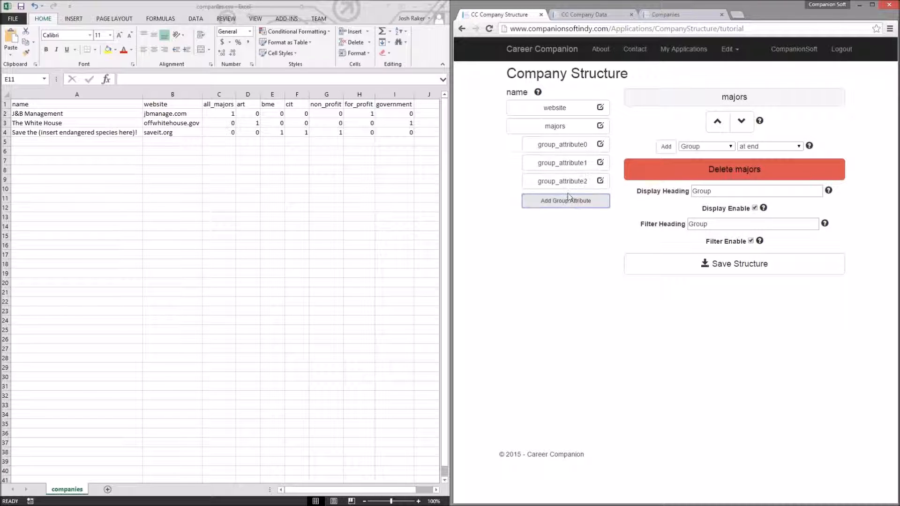
{"action": "left_click", "coordinate": [567, 200]}
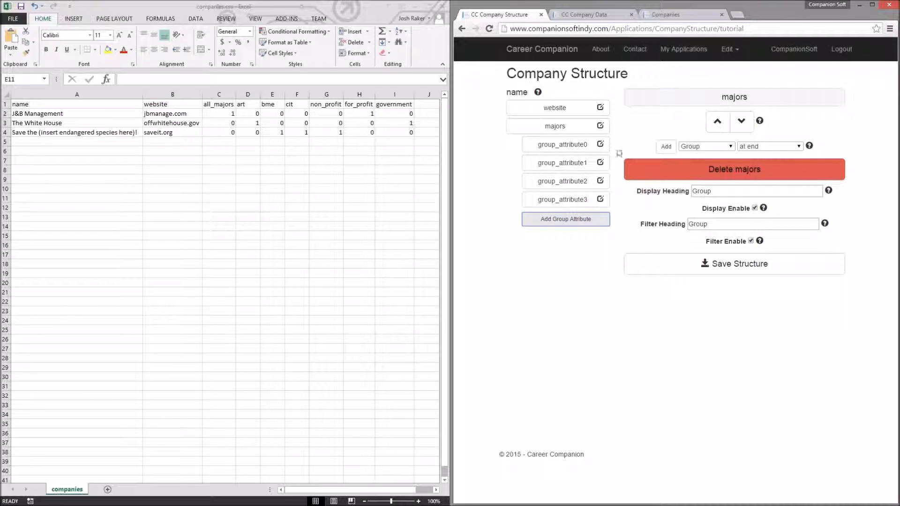
Step: Rename the first two majors attributes to all_majors and art
{"action": "left_click", "coordinate": [600, 144]}
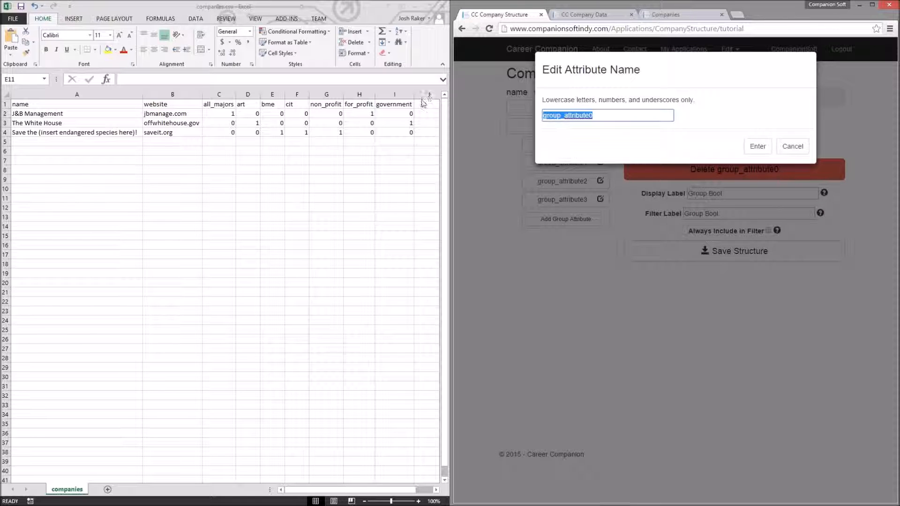
{"action": "type", "text": "all_majors"}
{"action": "key", "text": "Return"}
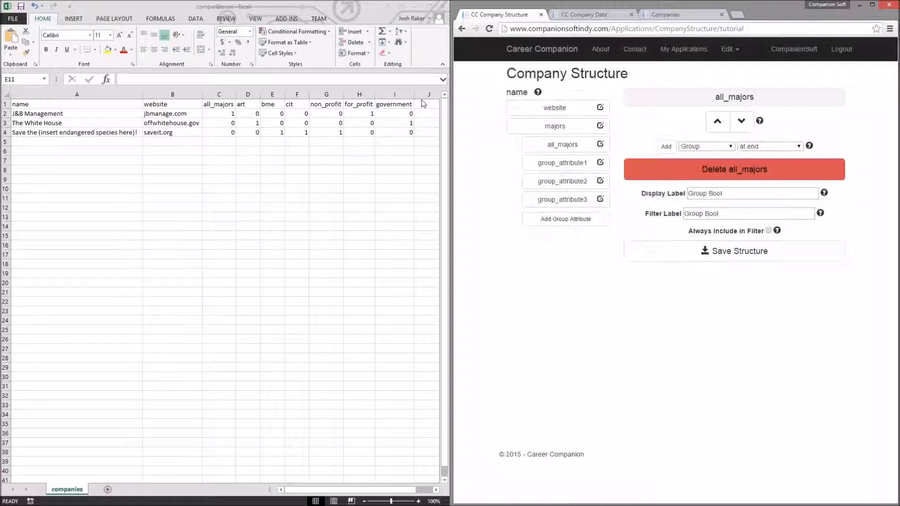
{"action": "left_click", "coordinate": [600, 163]}
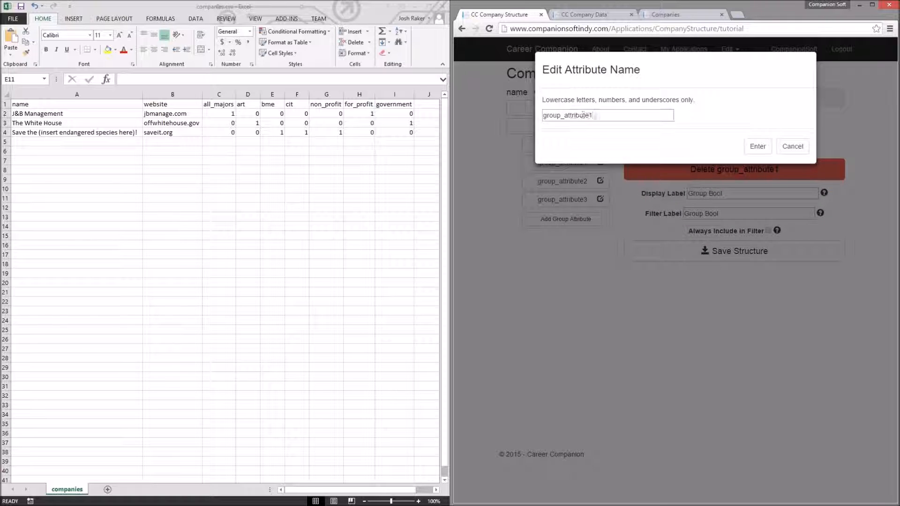
{"action": "type", "text": "art"}
{"action": "key", "text": "Return"}
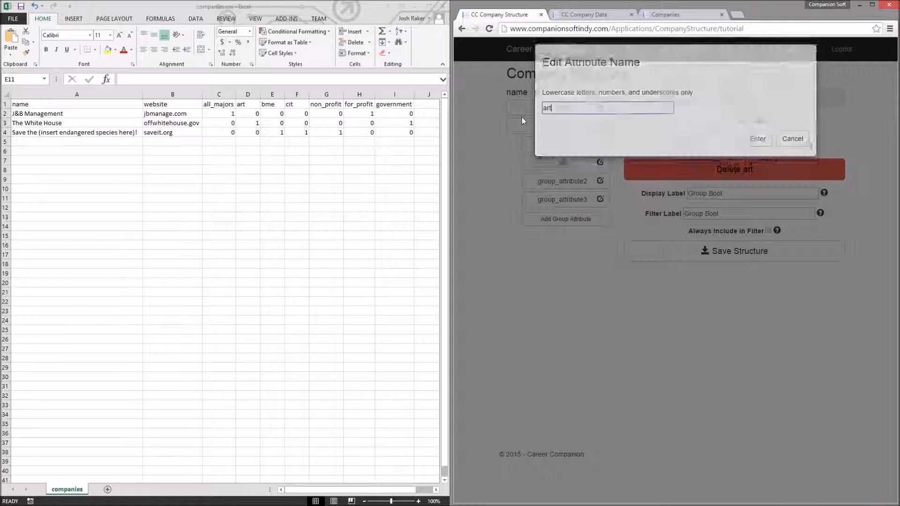
Step: Rename the remaining two majors attributes to bme and cit
{"action": "left_click", "coordinate": [600, 181]}
{"action": "left_click_drag", "start_coordinate": [594, 115], "coordinate": [499, 127]}
{"action": "type", "text": "bme"}
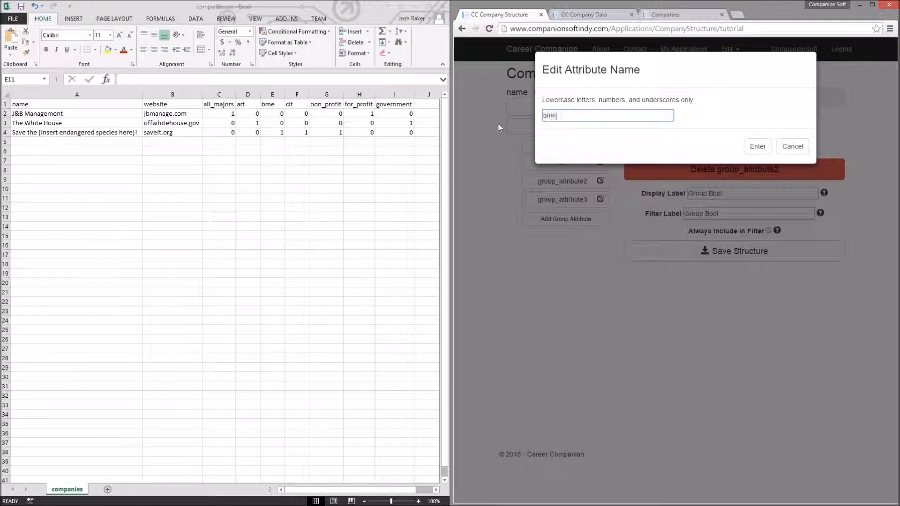
{"action": "key", "text": "Return"}
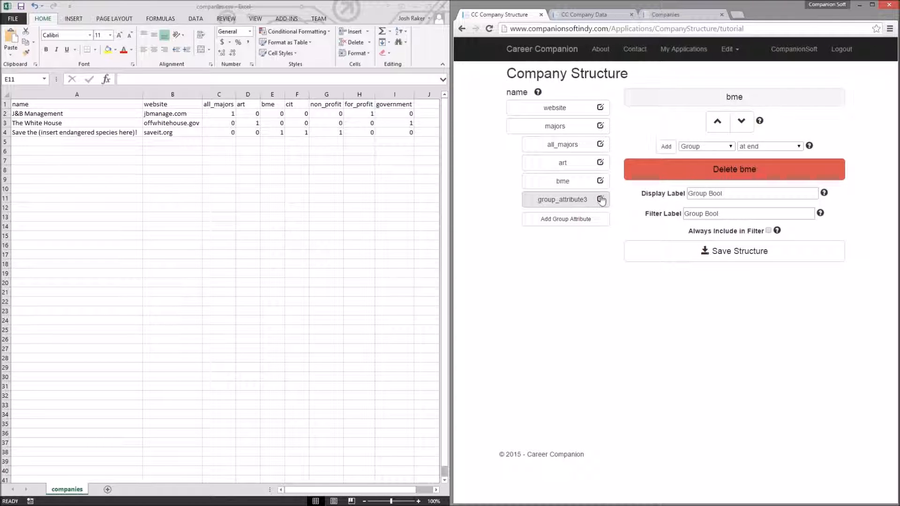
{"action": "left_click", "coordinate": [600, 199]}
{"action": "left_click_drag", "start_coordinate": [593, 115], "coordinate": [430, 113]}
{"action": "type", "text": "cit"}
{"action": "key", "text": "Return"}
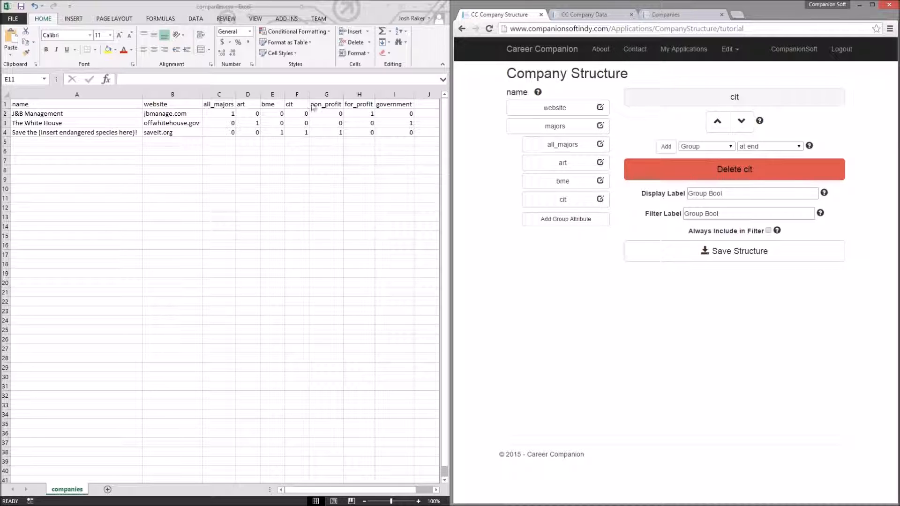
Step: Add another Group at the end of the structure and name it company_types
{"action": "left_click", "coordinate": [666, 146]}
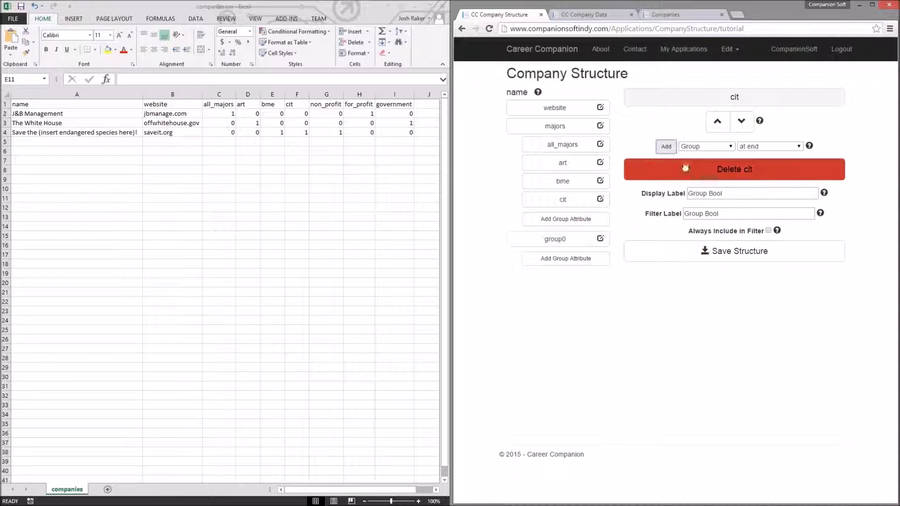
{"action": "left_click", "coordinate": [597, 239]}
{"action": "double_click", "coordinate": [555, 116]}
{"action": "type", "text": "com"}
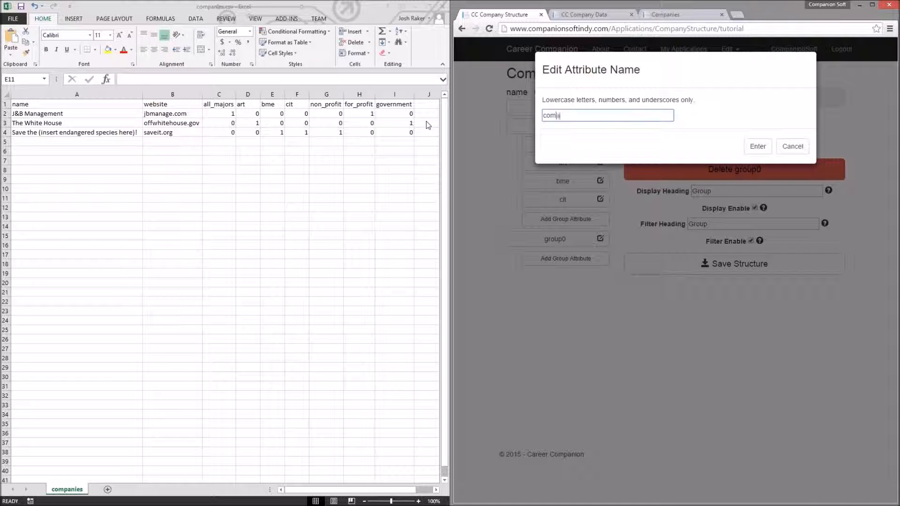
{"action": "type", "text": "pany_types"}
{"action": "key", "text": "Return"}
Step: Add three group attributes inside the company_types group
{"action": "left_click", "coordinate": [595, 266]}
{"action": "left_click", "coordinate": [594, 278]}
{"action": "left_click", "coordinate": [594, 295]}
Step: Rename the first two company_types attributes to non_profit and for_profit
{"action": "left_click", "coordinate": [600, 258]}
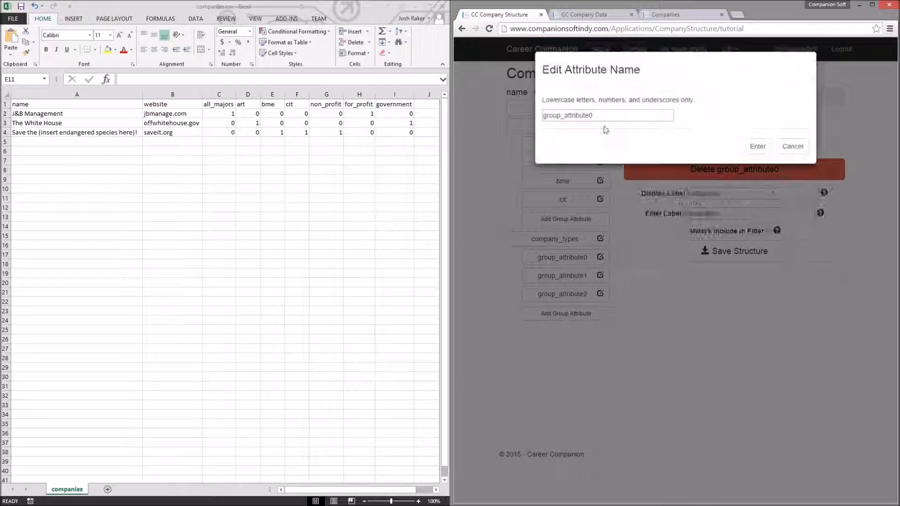
{"action": "type", "text": "non"}
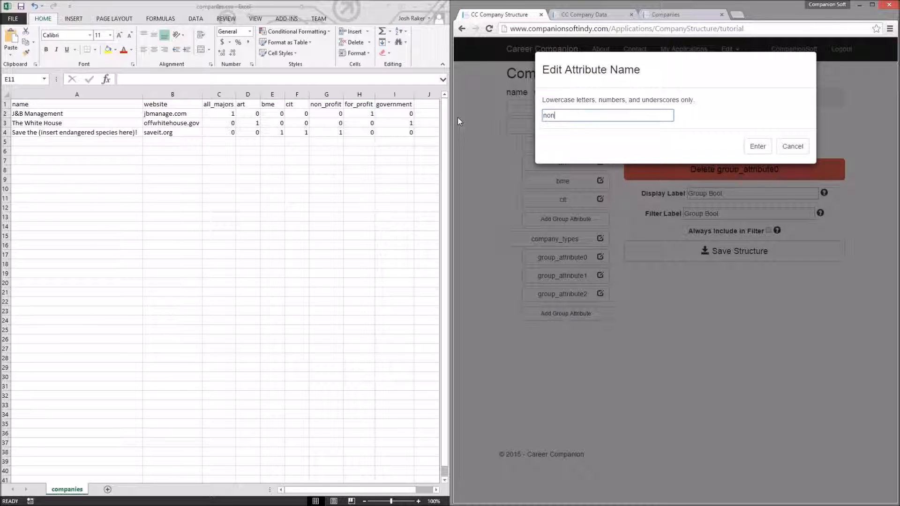
{"action": "type", "text": "_profit"}
{"action": "key", "text": "Return"}
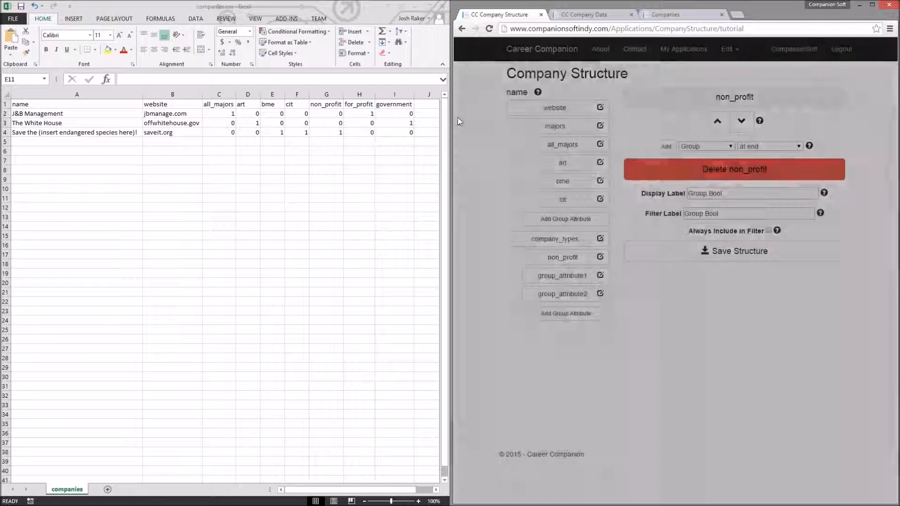
{"action": "left_click", "coordinate": [601, 276]}
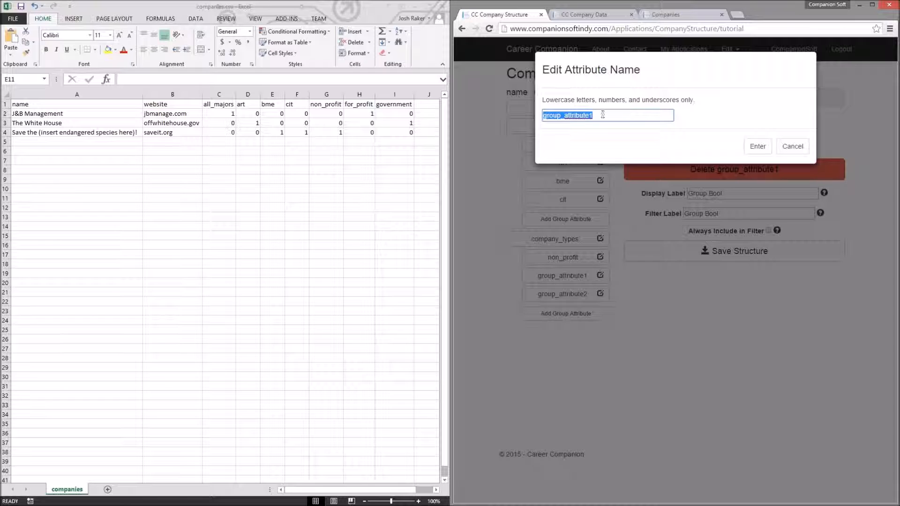
{"action": "type", "text": "for_profit"}
{"action": "key", "text": "Return"}
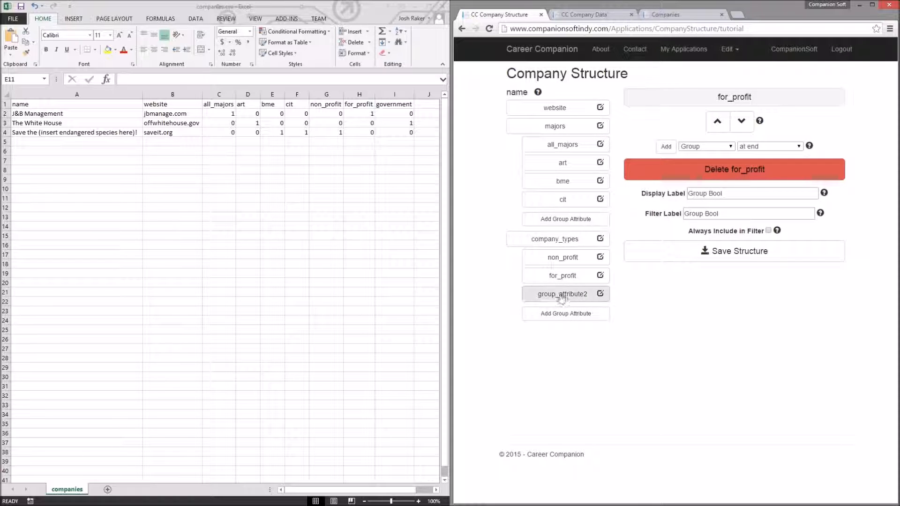
Step: Rename the third company_types attribute to government
{"action": "left_click", "coordinate": [599, 295]}
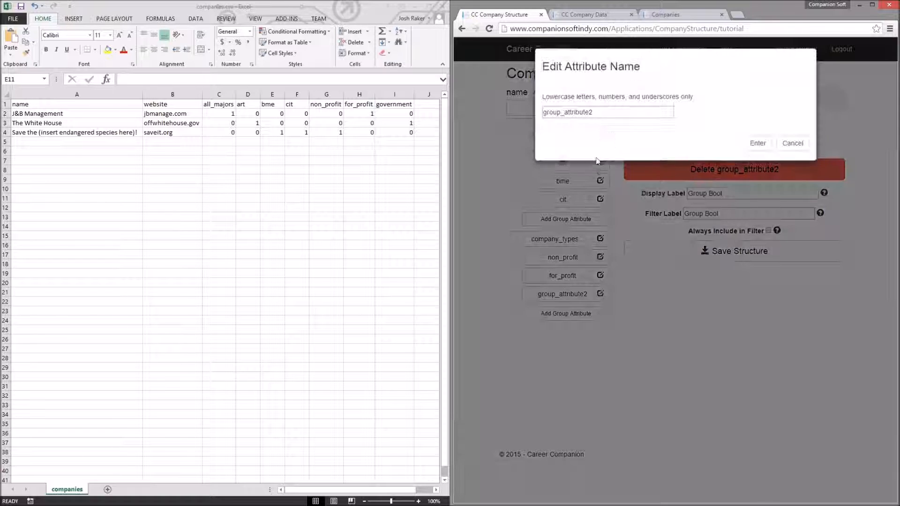
{"action": "type", "text": "Grou"}
{"action": "key", "text": "BackSpace"}
{"action": "key", "text": "BackSpace"}
{"action": "key", "text": "BackSpace"}
{"action": "type", "text": "overnment"}
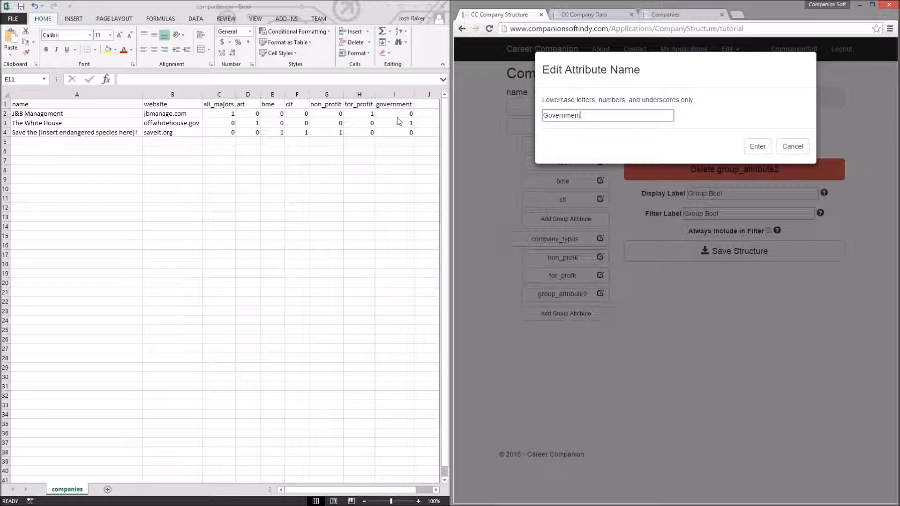
{"action": "key", "text": "Return"}
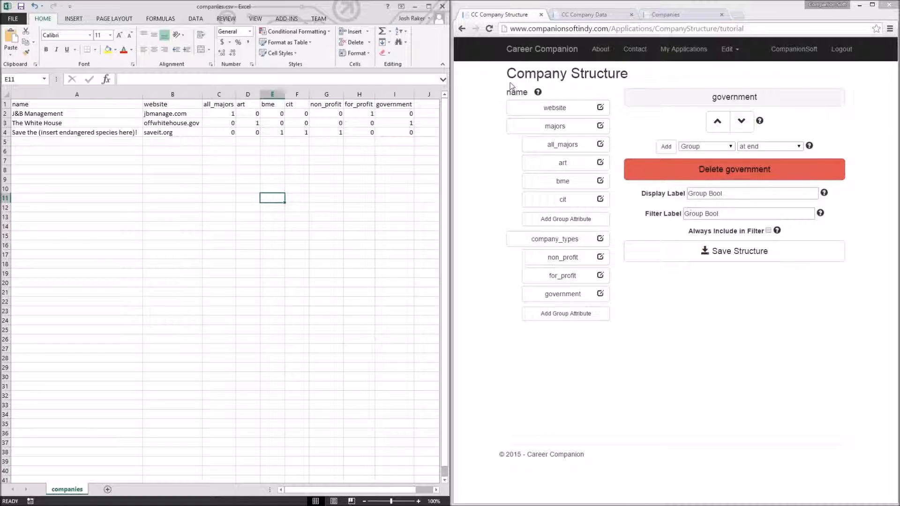
Step: Open the public Companies page and expand the J&B Management entry to review its displayed fields
{"action": "left_click", "coordinate": [546, 107]}
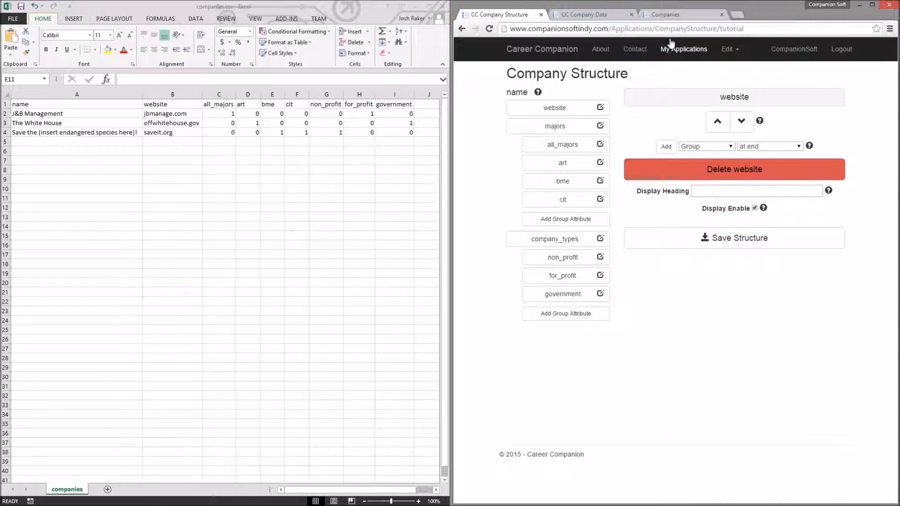
{"action": "left_click", "coordinate": [668, 15]}
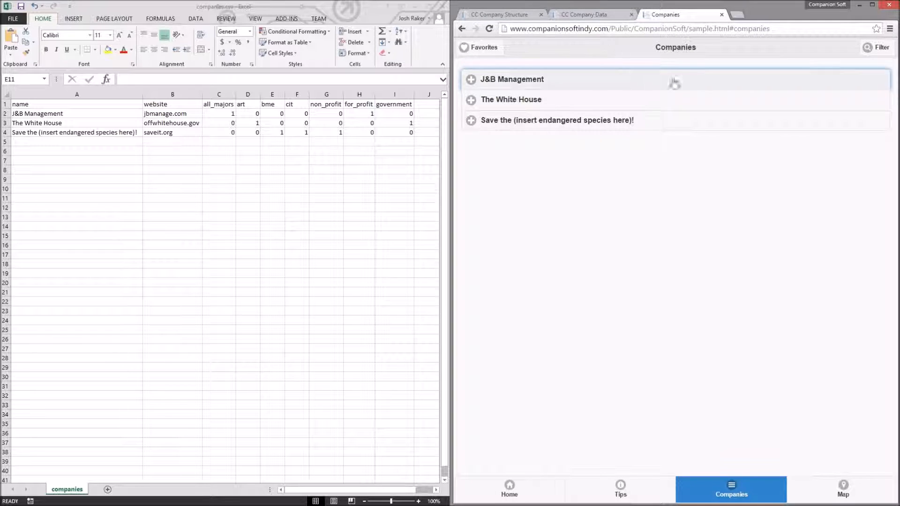
{"action": "left_click", "coordinate": [688, 75]}
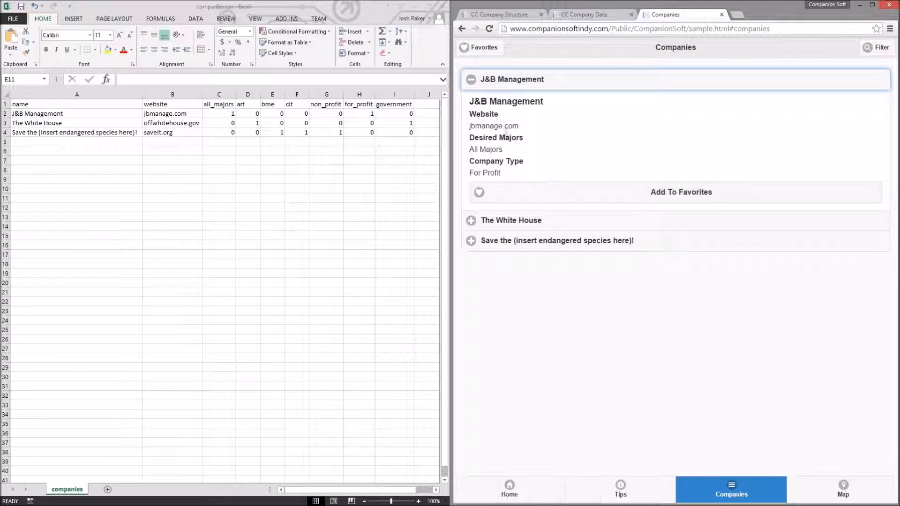
{"action": "left_click_drag", "start_coordinate": [470, 115], "coordinate": [503, 117]}
{"action": "left_click", "coordinate": [517, 124]}
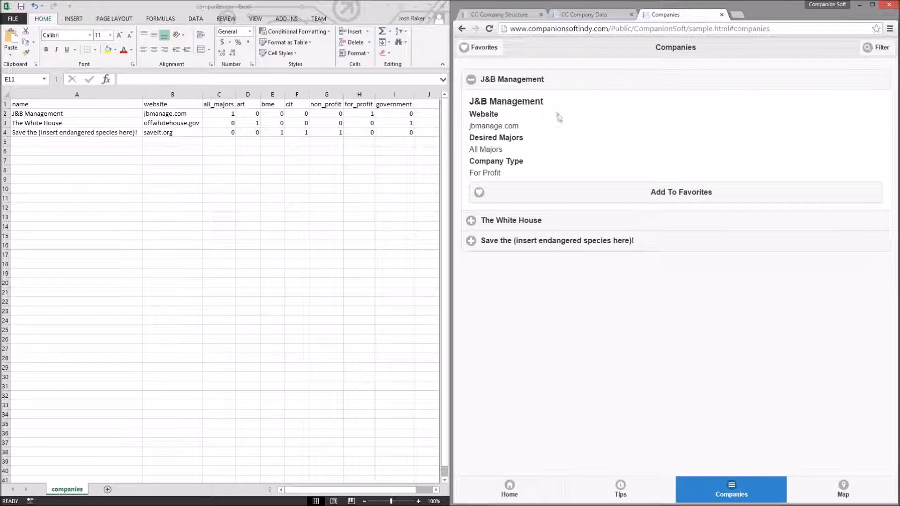
Step: Check the Company Data page, return to the structure editor, and close the Company Data tab
{"action": "left_click", "coordinate": [576, 15]}
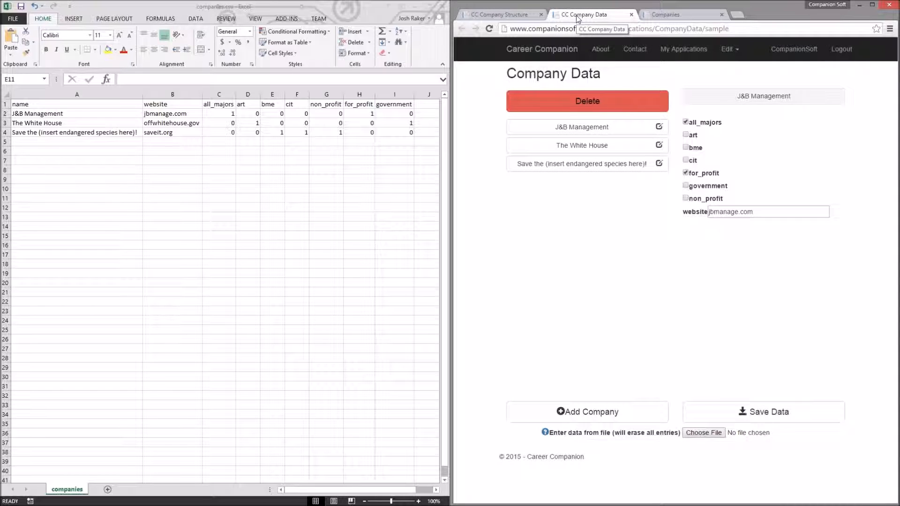
{"action": "left_click", "coordinate": [505, 15]}
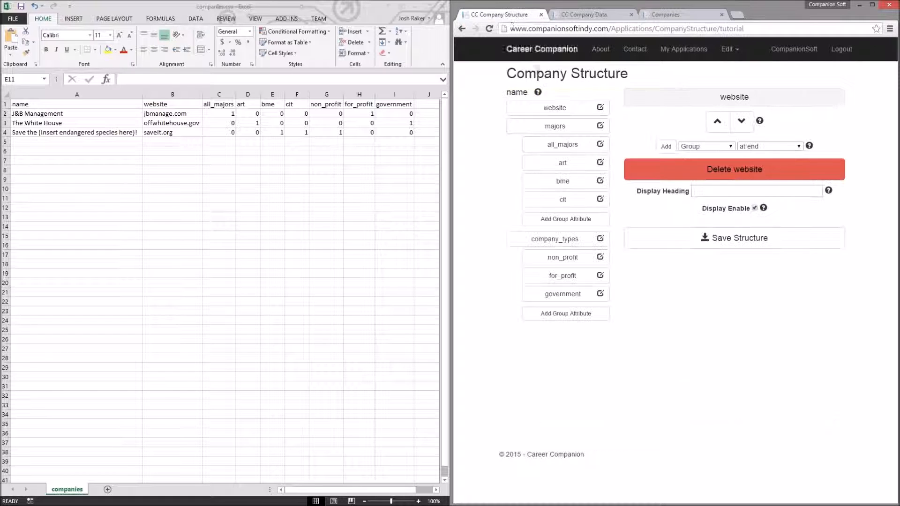
{"action": "left_click", "coordinate": [631, 15]}
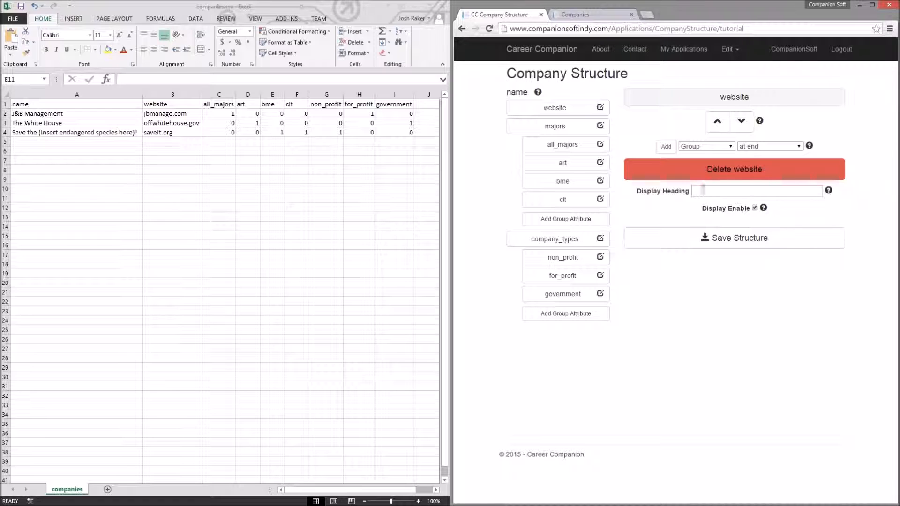
Step: Compare the J&B Management entry on the Companies page, then set the website attribute's display heading to Website
{"action": "left_click", "coordinate": [588, 14]}
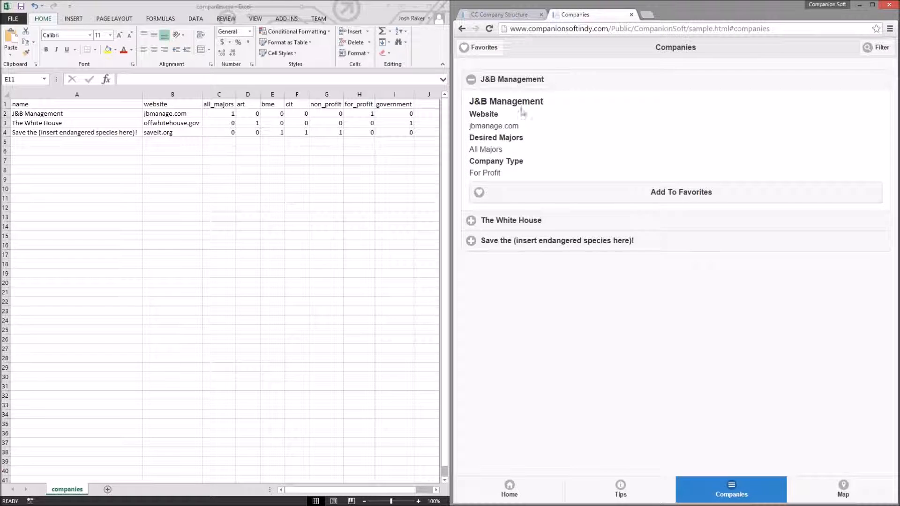
{"action": "double_click", "coordinate": [475, 123]}
{"action": "left_click", "coordinate": [495, 99]}
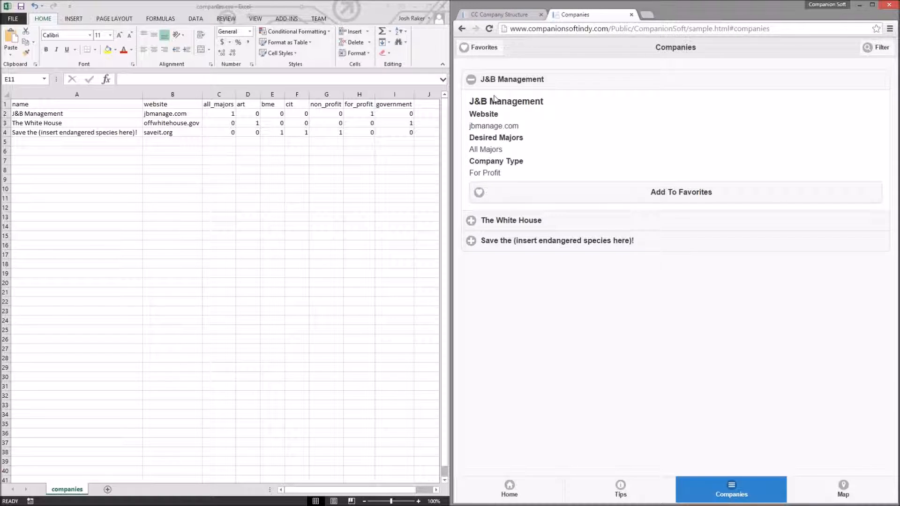
{"action": "left_click", "coordinate": [495, 11]}
{"action": "left_click", "coordinate": [708, 193]}
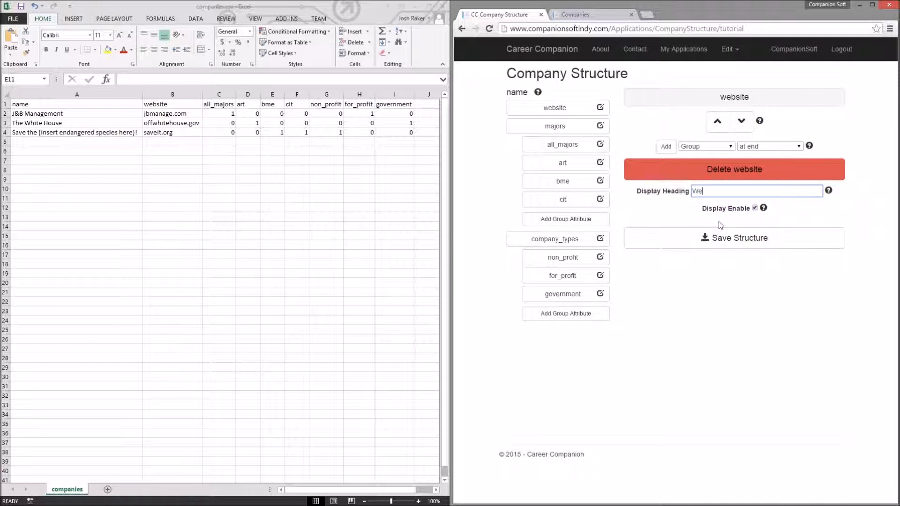
{"action": "type", "text": "bsite"}
{"action": "left_click", "coordinate": [754, 208]}
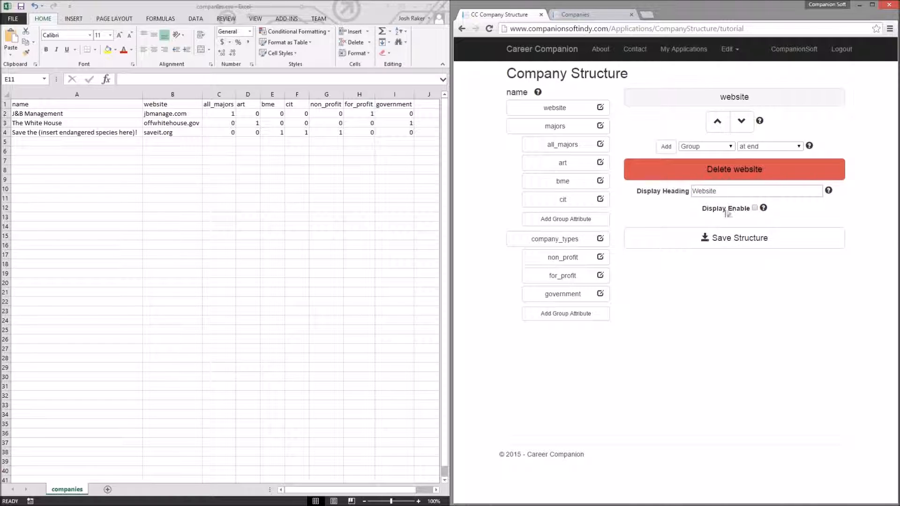
{"action": "left_click", "coordinate": [592, 16]}
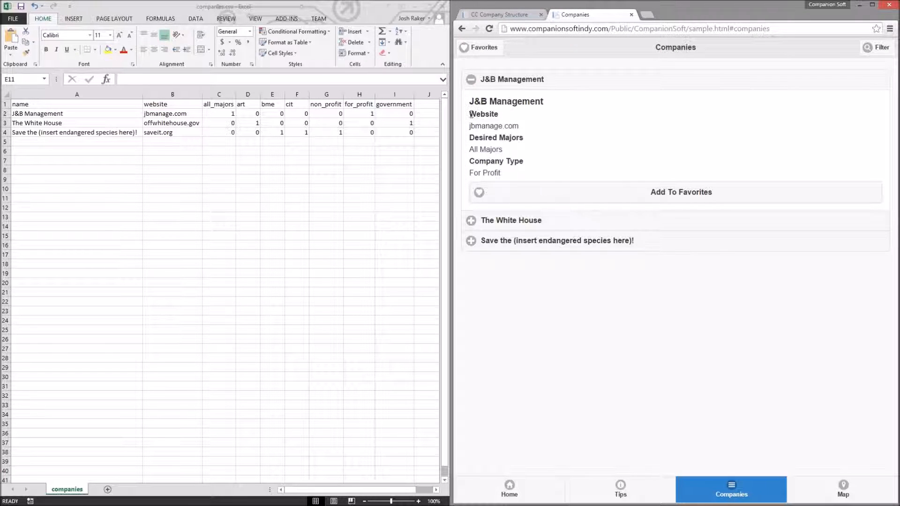
{"action": "left_click_drag", "start_coordinate": [470, 114], "coordinate": [531, 128]}
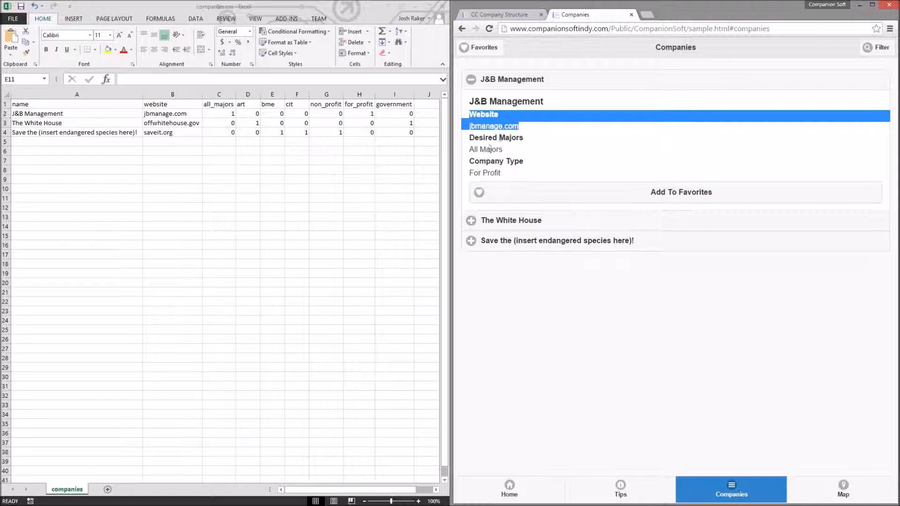
{"action": "left_click", "coordinate": [488, 16]}
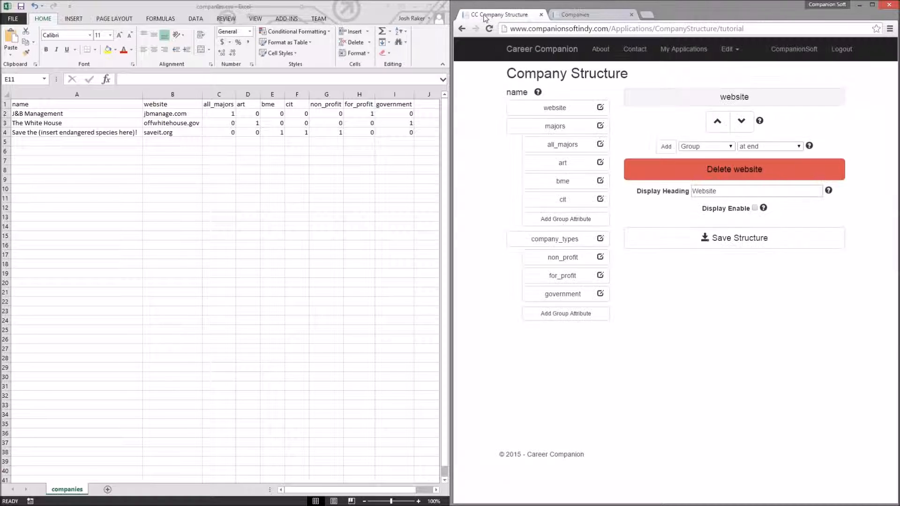
{"action": "left_click", "coordinate": [755, 208]}
Step: Select the majors group and set its display heading to Desired Majors
{"action": "left_click", "coordinate": [511, 126]}
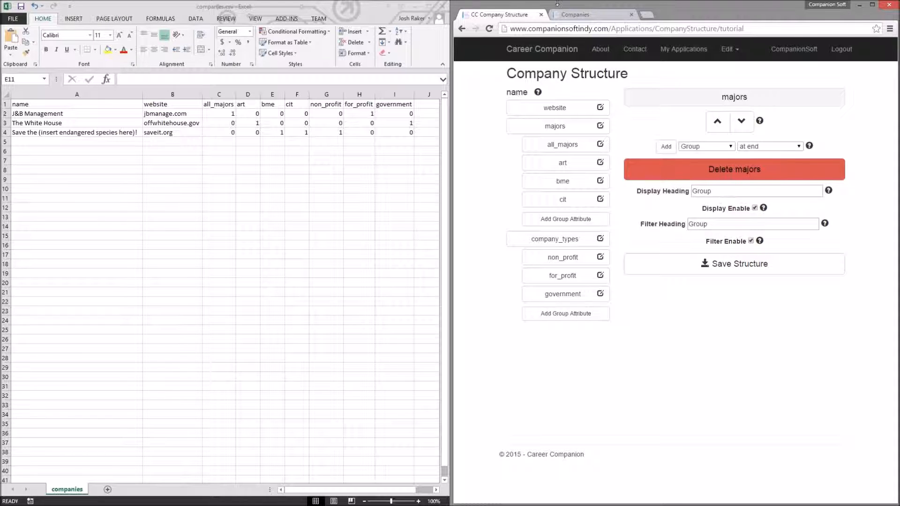
{"action": "left_click", "coordinate": [569, 15]}
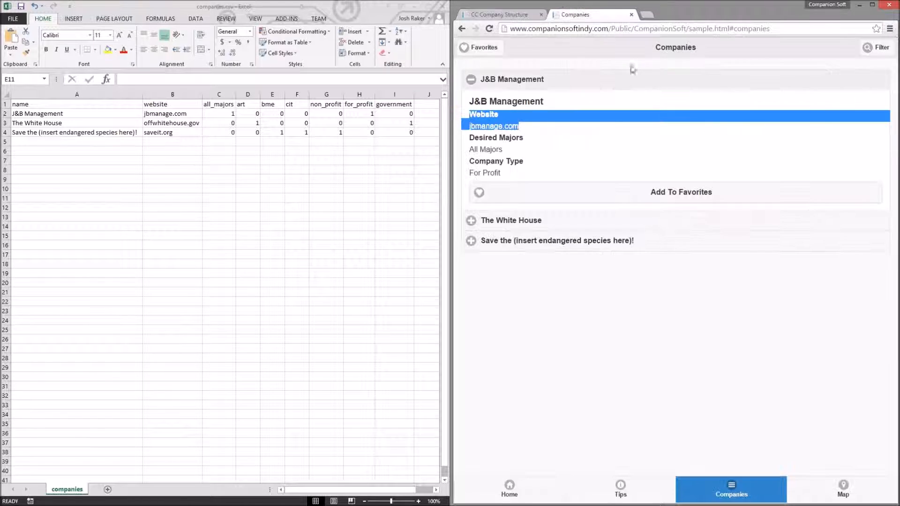
{"action": "left_click", "coordinate": [488, 136]}
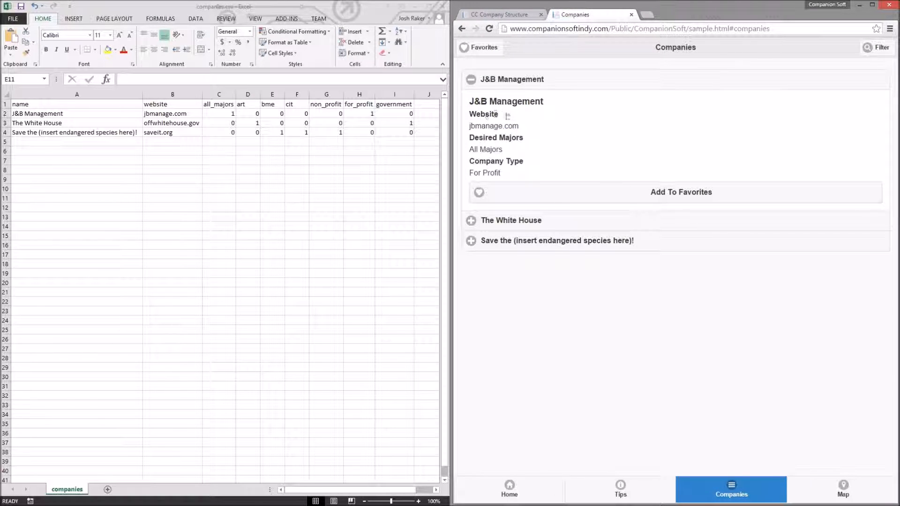
{"action": "left_click", "coordinate": [498, 15]}
{"action": "double_click", "coordinate": [721, 190]}
{"action": "type", "text": "Desired Majors"}
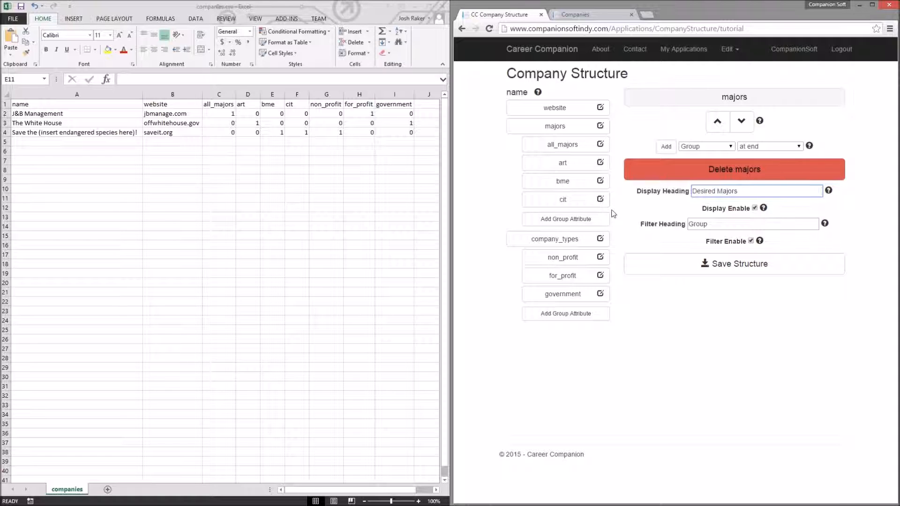
Step: Set the majors filter heading to Majors and review the Majors section on the public Filter page
{"action": "double_click", "coordinate": [736, 225]}
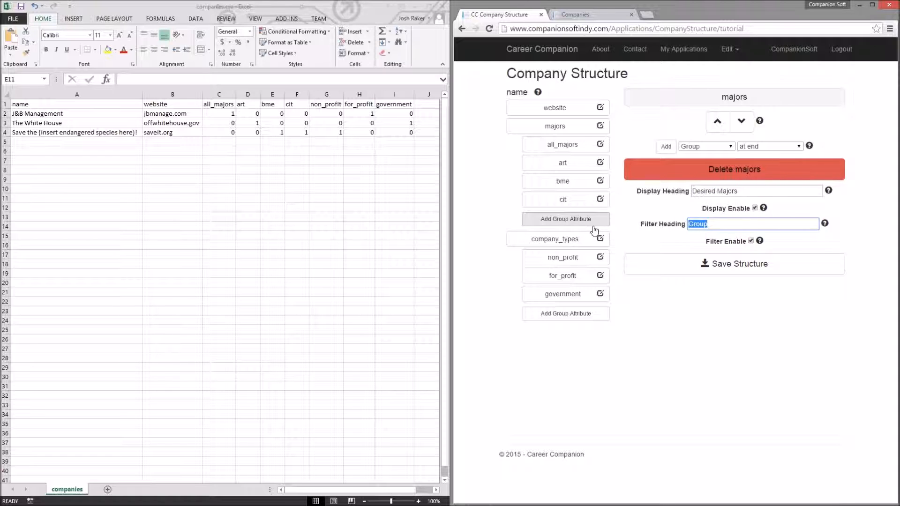
{"action": "type", "text": "Majors"}
{"action": "left_click", "coordinate": [577, 15]}
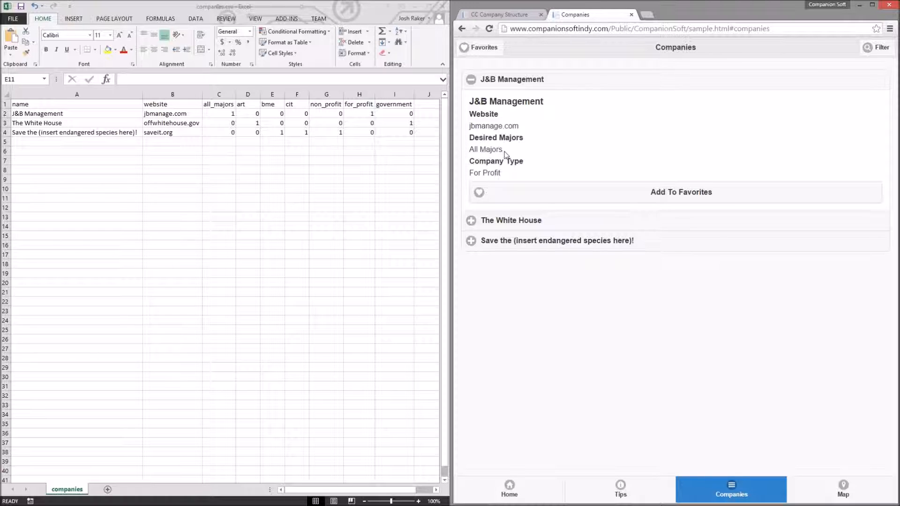
{"action": "left_click", "coordinate": [876, 50]}
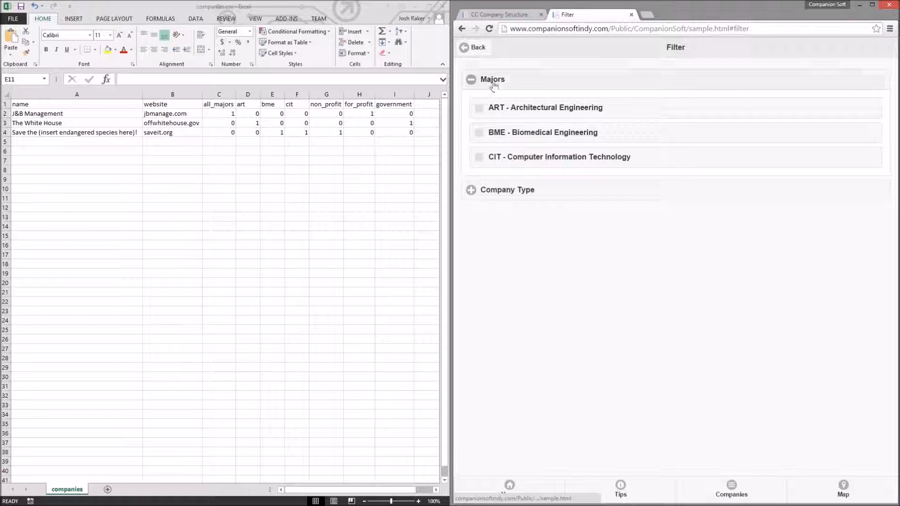
{"action": "left_click", "coordinate": [527, 87]}
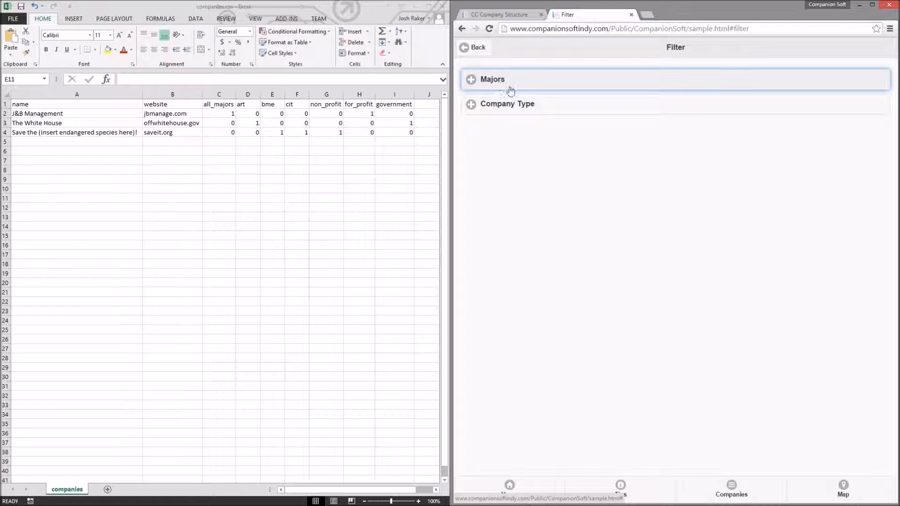
{"action": "left_click", "coordinate": [499, 15]}
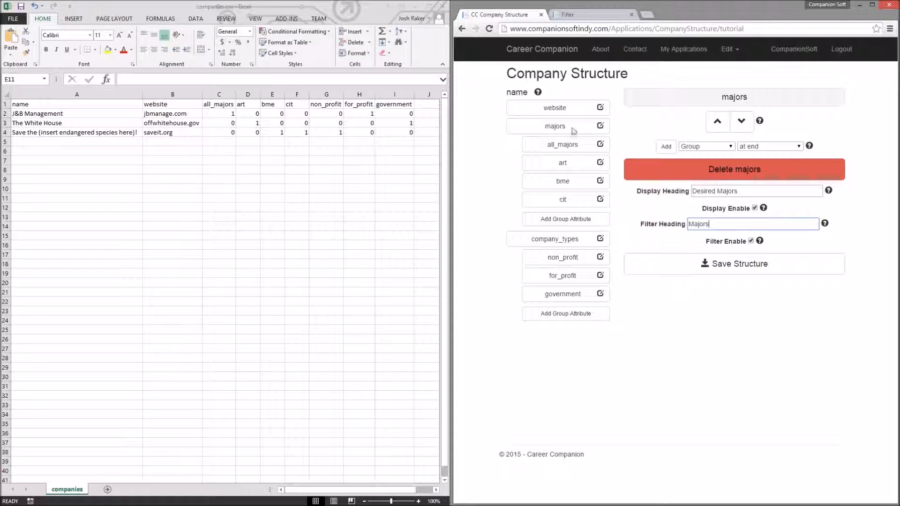
{"action": "left_click", "coordinate": [567, 14]}
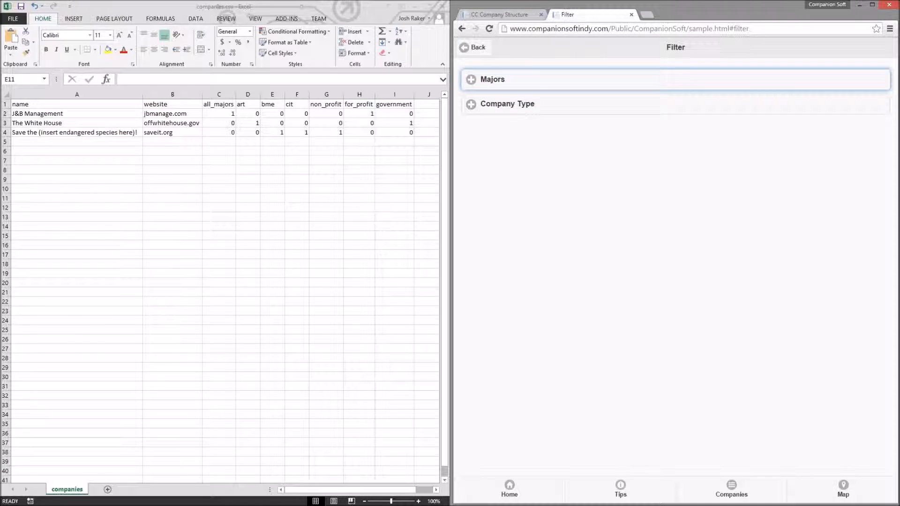
{"action": "left_click", "coordinate": [512, 85]}
{"action": "left_click", "coordinate": [499, 14]}
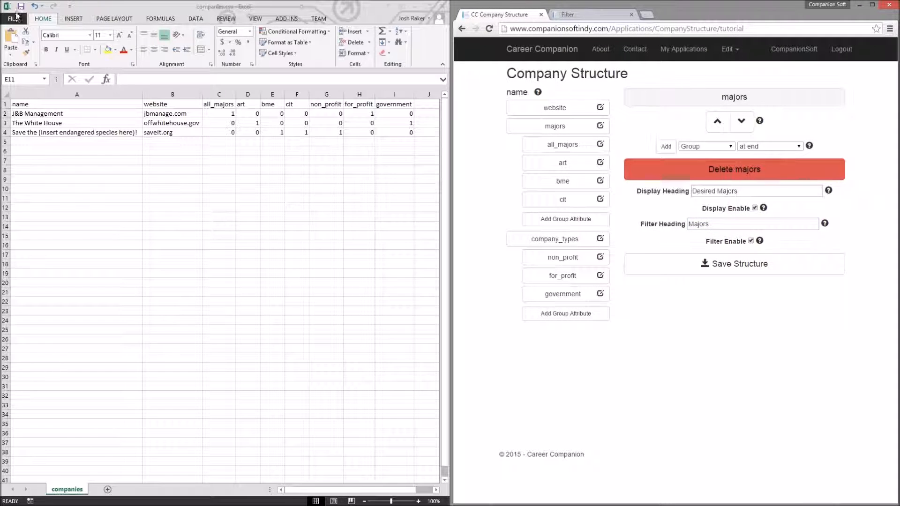
Step: Set the all_majors display label and filter label both to All Majors and save the structure
{"action": "left_click", "coordinate": [579, 149]}
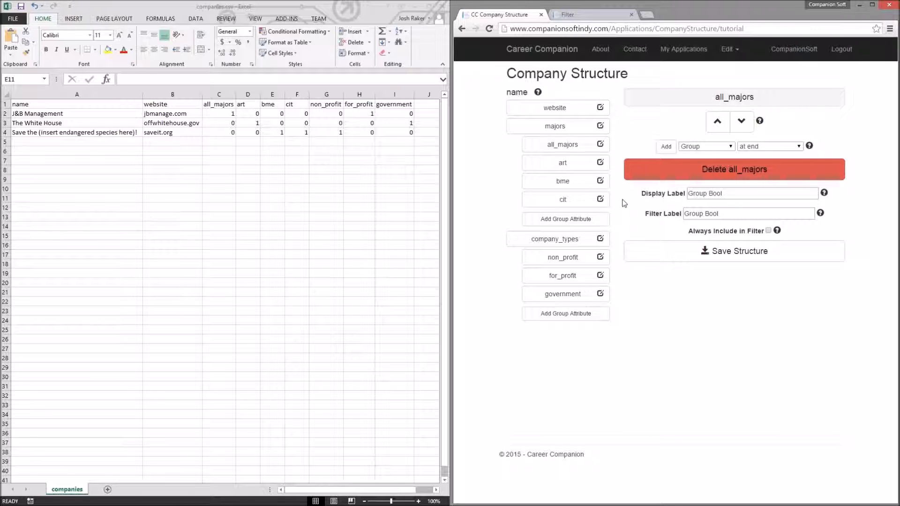
{"action": "left_click", "coordinate": [717, 212]}
{"action": "left_click_drag", "start_coordinate": [744, 195], "coordinate": [578, 208]}
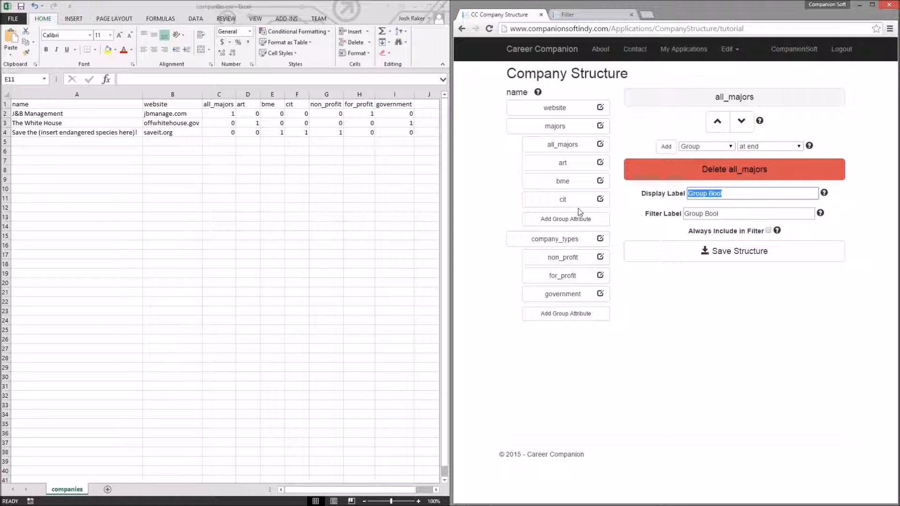
{"action": "type", "text": "All Majors"}
{"action": "left_click_drag", "start_coordinate": [740, 192], "coordinate": [618, 201]}
{"action": "key", "text": "ctrl+c"}
{"action": "left_click_drag", "start_coordinate": [729, 214], "coordinate": [616, 225]}
{"action": "key", "text": "ctrl+v"}
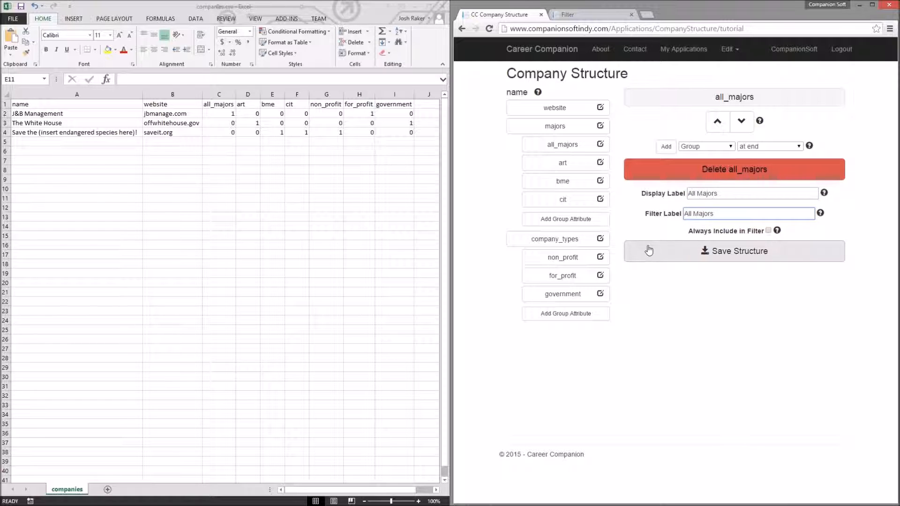
{"action": "left_click", "coordinate": [682, 249]}
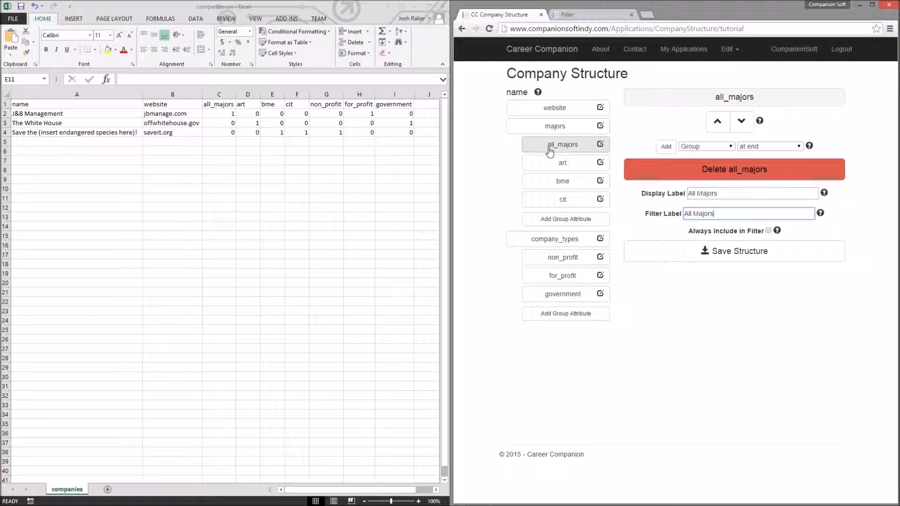
Step: Enable Always Include in Filter for the all_majors attribute, comparing against the public Filter page
{"action": "left_click", "coordinate": [574, 15]}
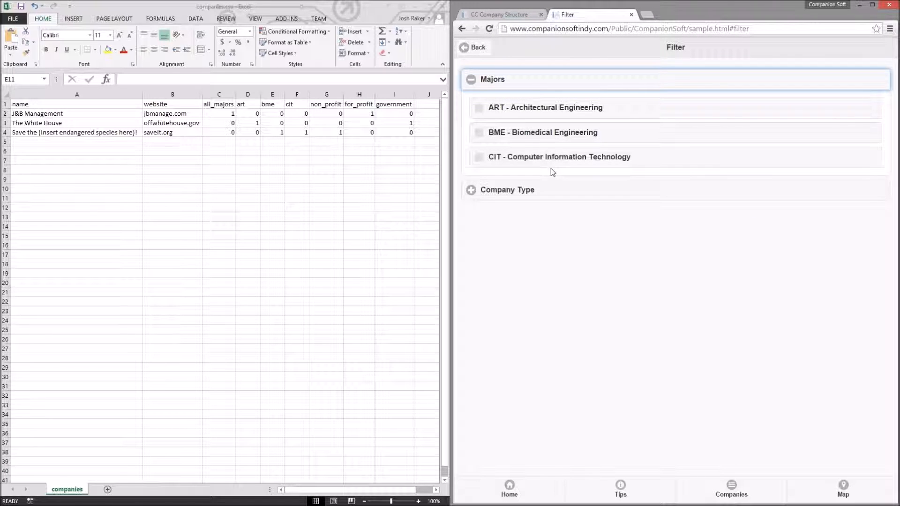
{"action": "left_click", "coordinate": [501, 14]}
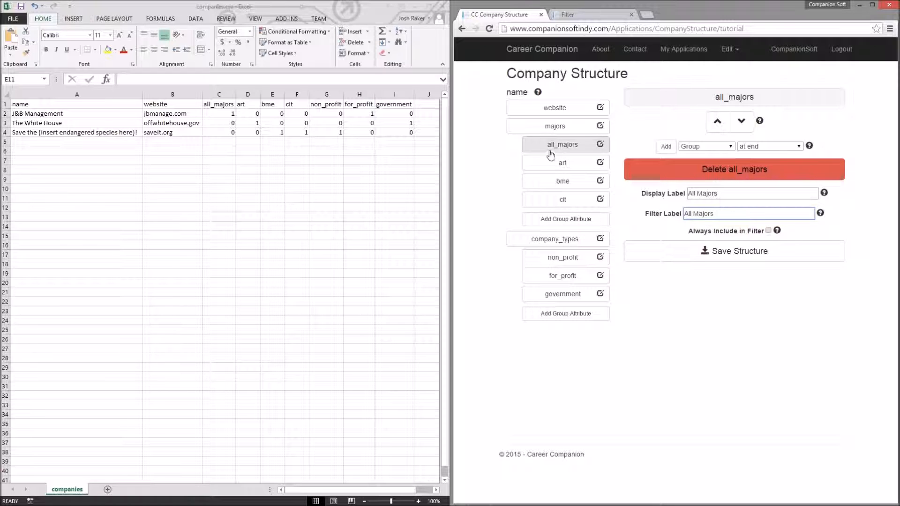
{"action": "left_click", "coordinate": [768, 230]}
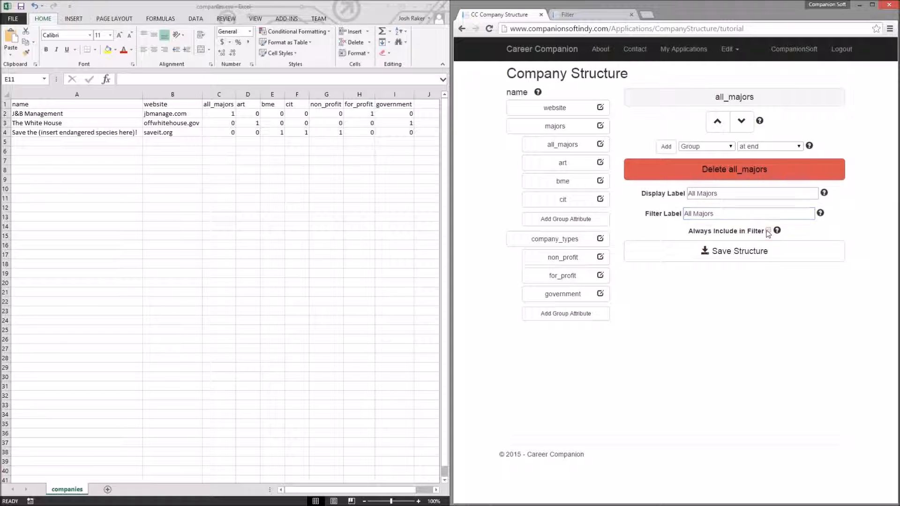
{"action": "left_click", "coordinate": [568, 15]}
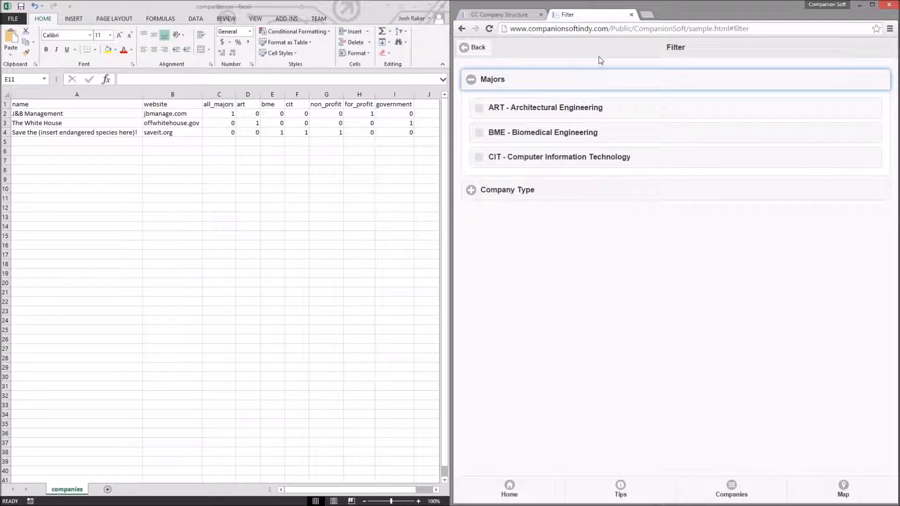
{"action": "left_click", "coordinate": [498, 18]}
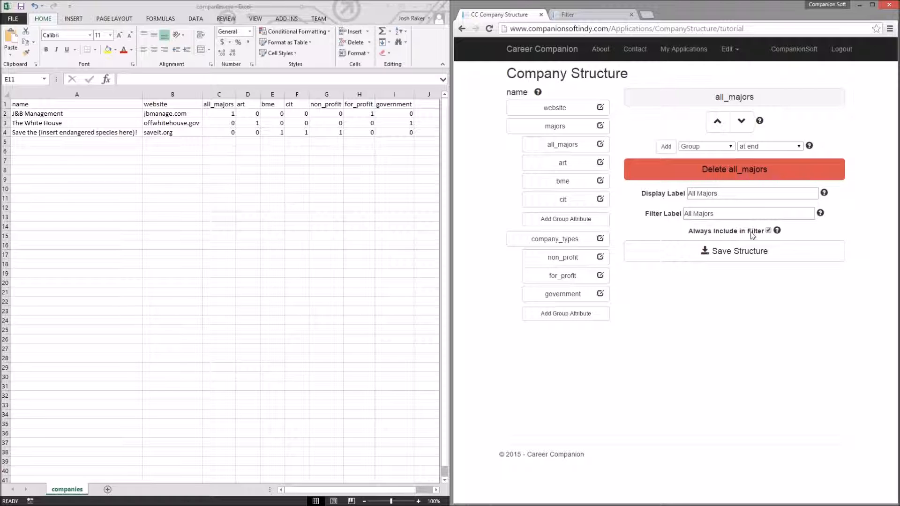
Step: Set the art attribute's display label to ART and review The White House entry on the Companies page
{"action": "left_click", "coordinate": [572, 172]}
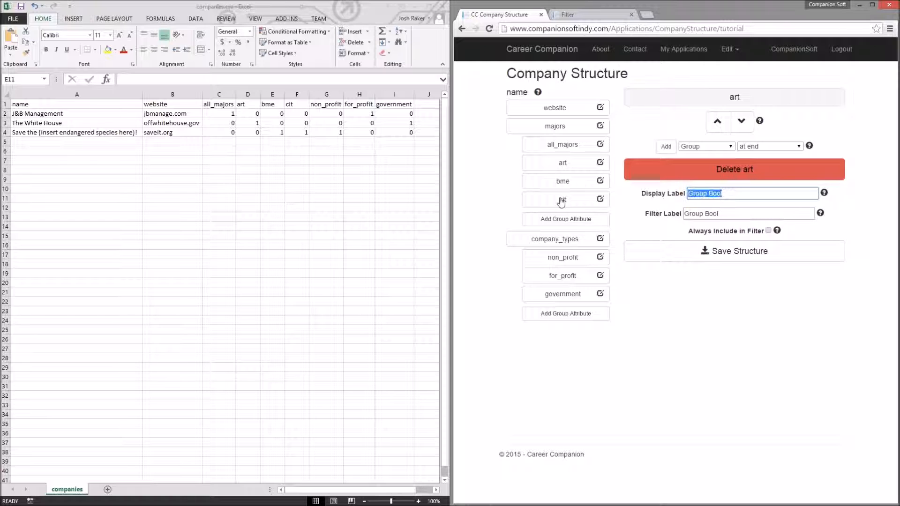
{"action": "type", "text": "ART"}
{"action": "left_click", "coordinate": [572, 15]}
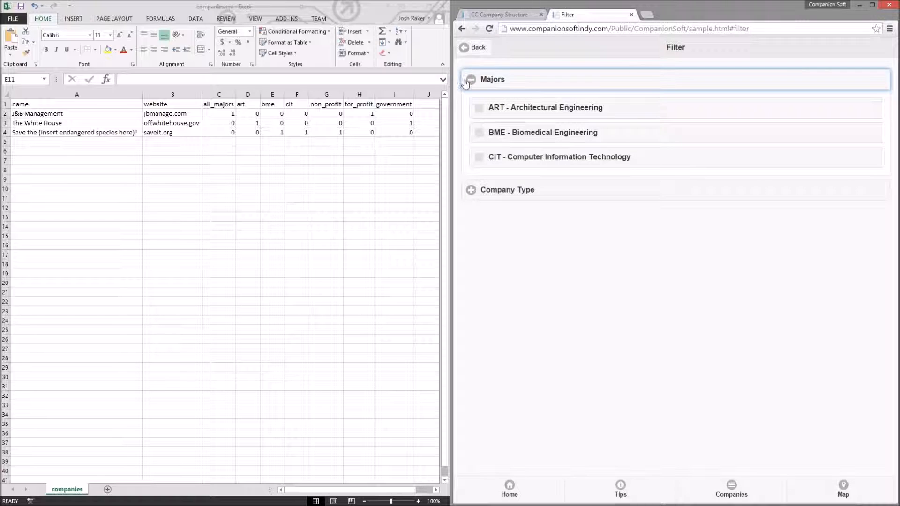
{"action": "left_click", "coordinate": [474, 46]}
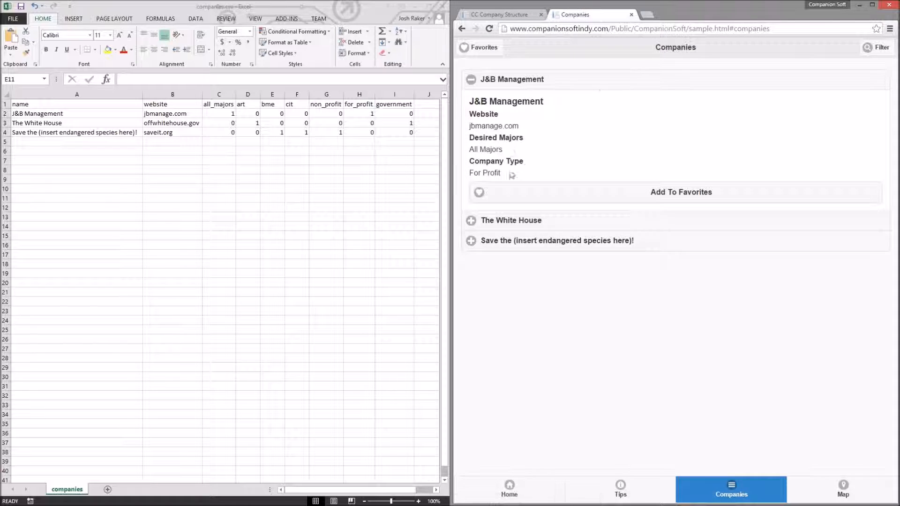
{"action": "left_click", "coordinate": [489, 219]}
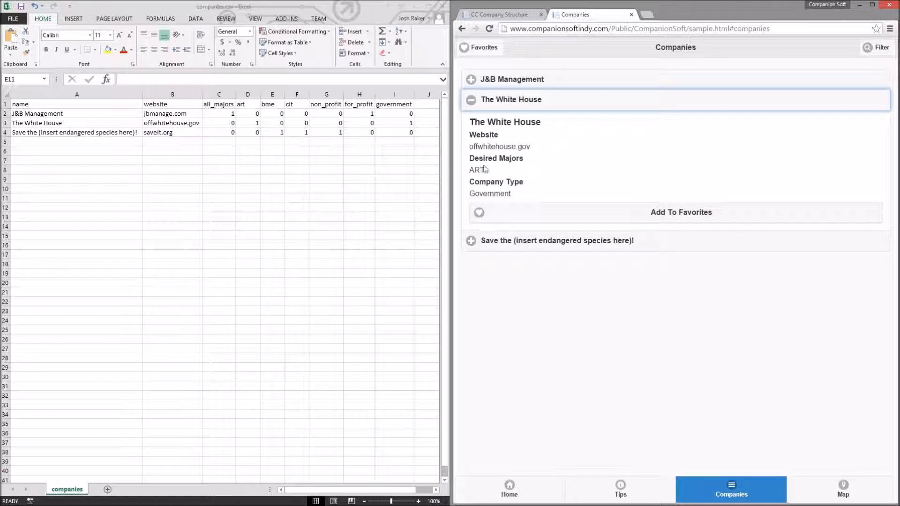
{"action": "left_click", "coordinate": [502, 15]}
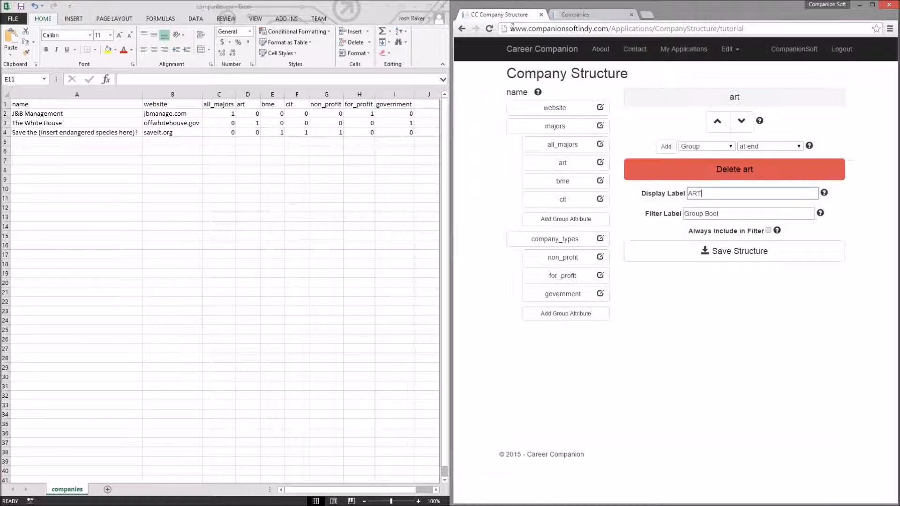
Step: Set the art attribute's filter label to ART - Architectural Engineering
{"action": "key", "text": "Tab"}
{"action": "type", "text": "Art"}
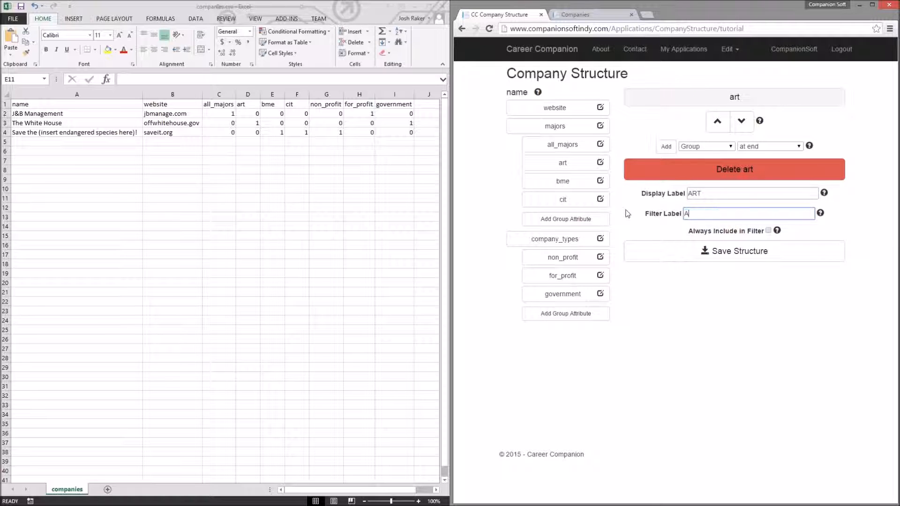
{"action": "key", "text": "BackSpace"}
{"action": "type", "text": "ERT"}
{"action": "key", "text": "BackSpace"}
{"action": "key", "text": "BackSpace"}
{"action": "key", "text": "BackSpace"}
{"action": "type", "text": "eering"}
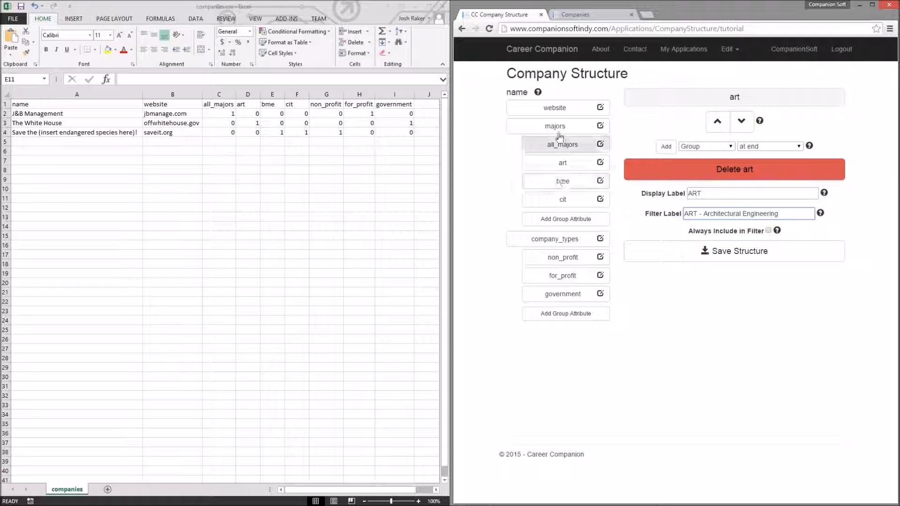
Step: Review the bme, cit and art attributes' label settings one after another
{"action": "left_click", "coordinate": [564, 183]}
{"action": "left_click", "coordinate": [560, 205]}
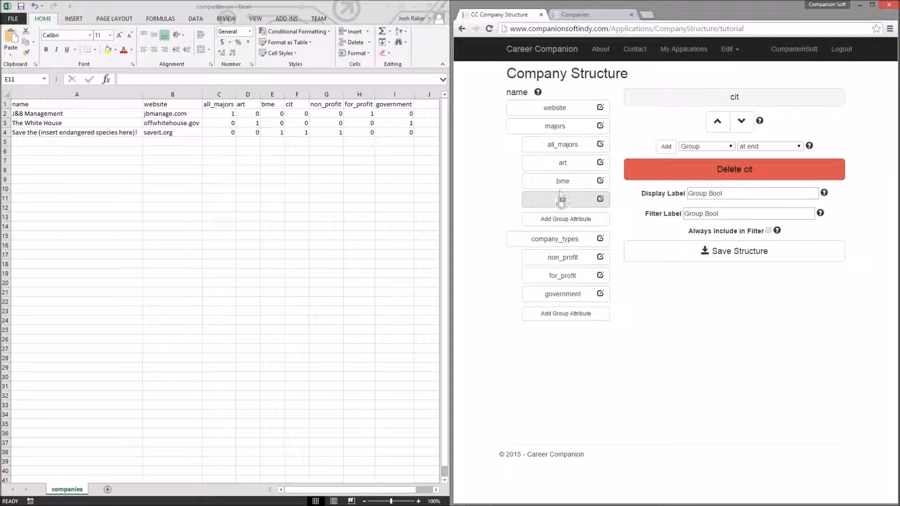
{"action": "left_click", "coordinate": [560, 186]}
{"action": "left_click", "coordinate": [560, 199]}
{"action": "left_click", "coordinate": [563, 164]}
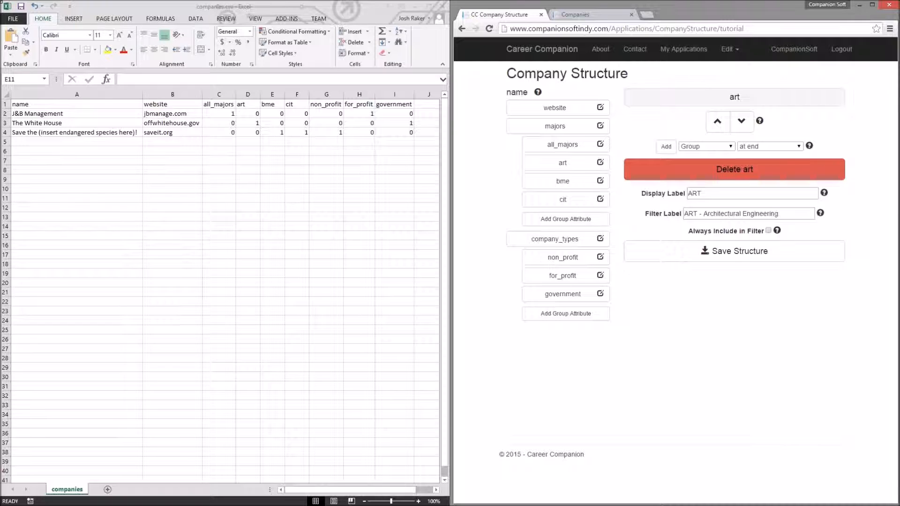
Step: Set the company_types group's display heading to Type of Company
{"action": "left_click", "coordinate": [558, 239]}
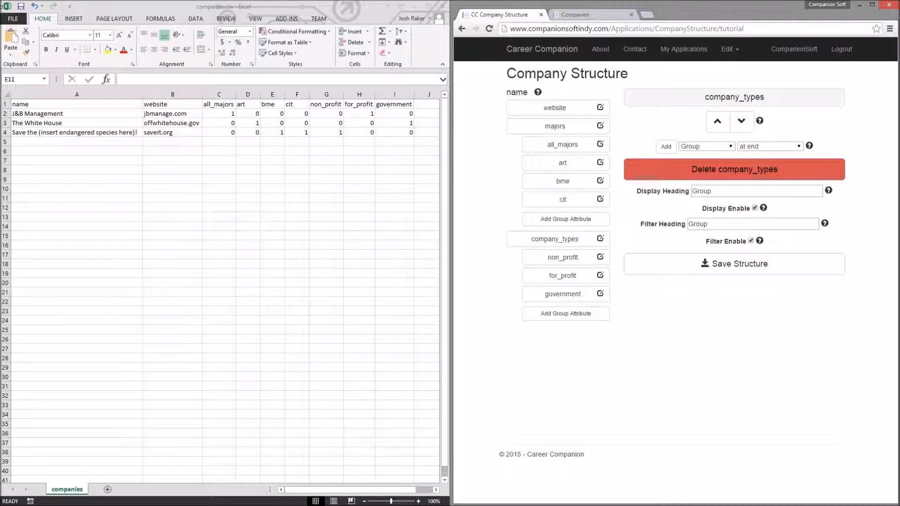
{"action": "left_click_drag", "start_coordinate": [731, 189], "coordinate": [665, 201]}
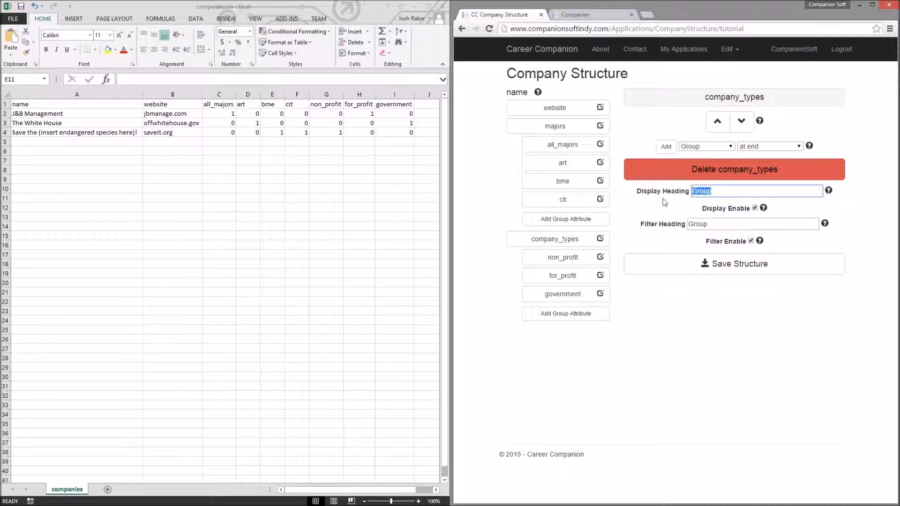
{"action": "type", "text": "Type of Company"}
Step: Set the company_types filter heading to Company Type and toggle Filter Enable
{"action": "left_click_drag", "start_coordinate": [712, 224], "coordinate": [677, 229]}
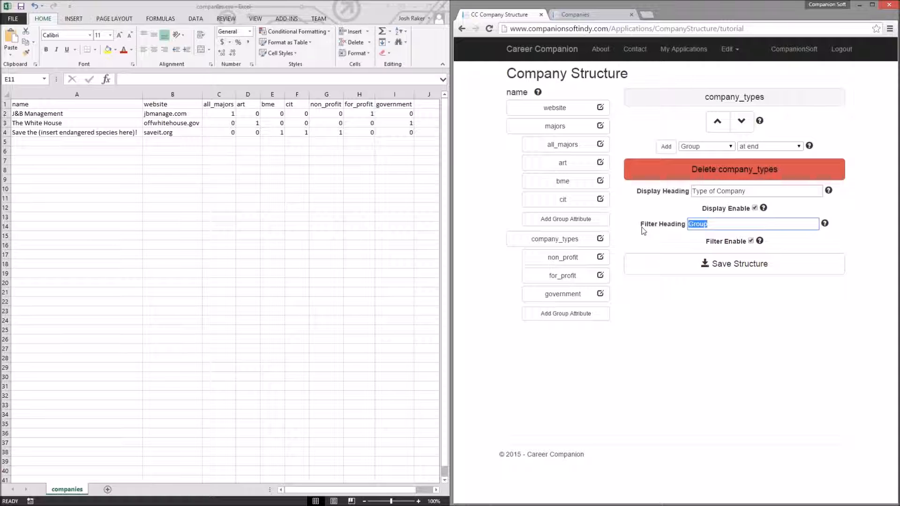
{"action": "type", "text": "Company Type"}
{"action": "left_click", "coordinate": [751, 241]}
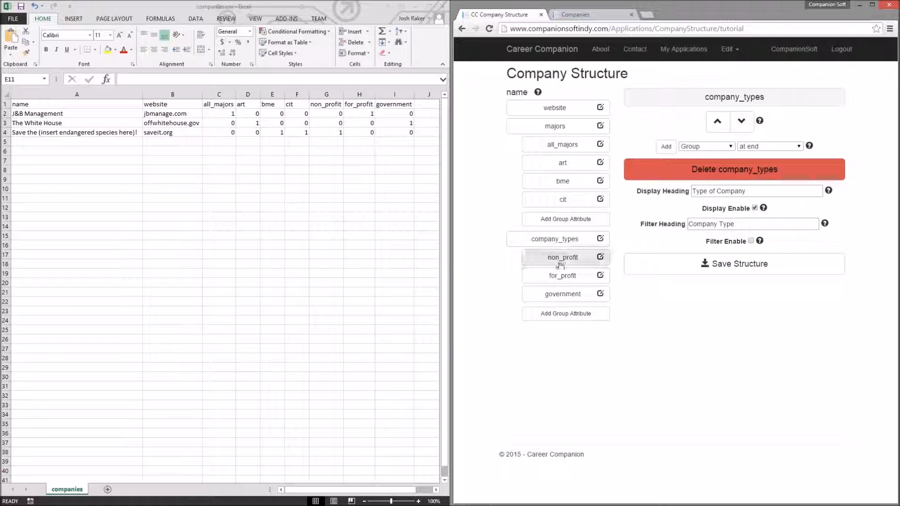
Step: Compare the company type heading on the public Companies and Filter pages, then return to the structure editor
{"action": "left_click", "coordinate": [566, 17]}
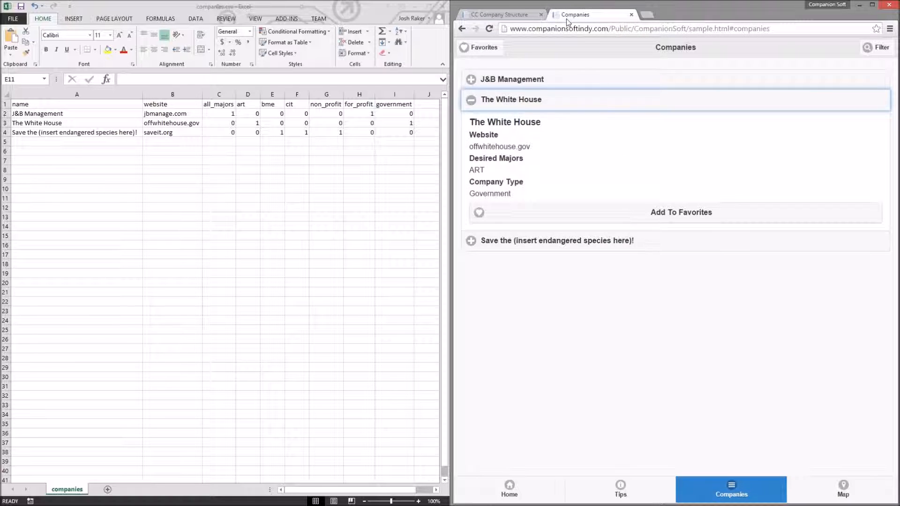
{"action": "left_click", "coordinate": [880, 49]}
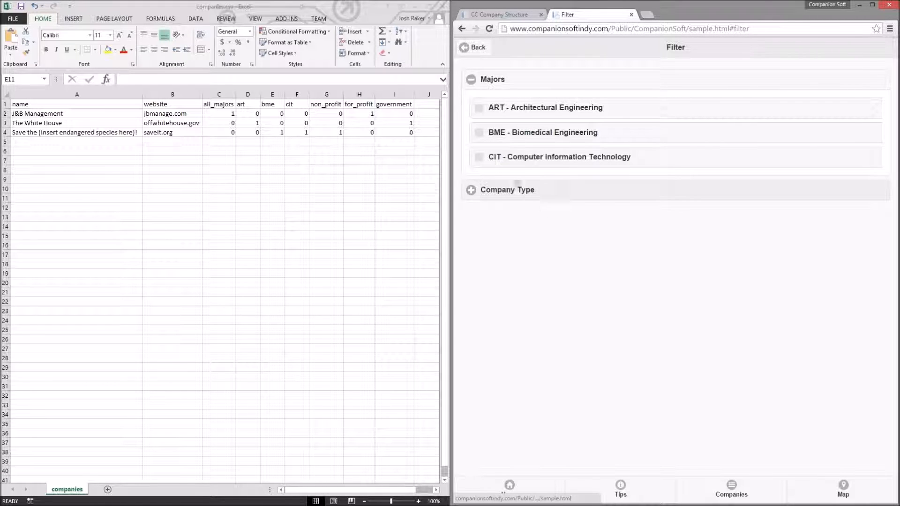
{"action": "left_click", "coordinate": [524, 86]}
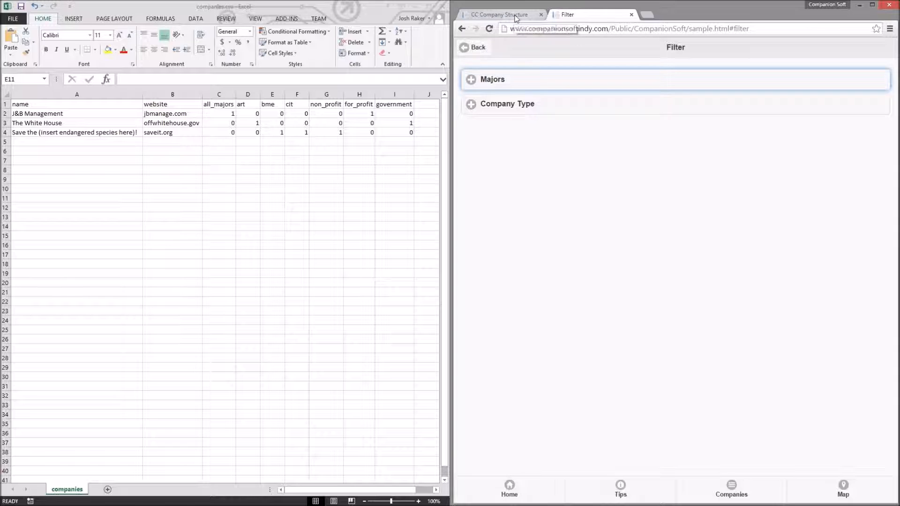
{"action": "left_click", "coordinate": [463, 47]}
{"action": "left_click", "coordinate": [490, 18]}
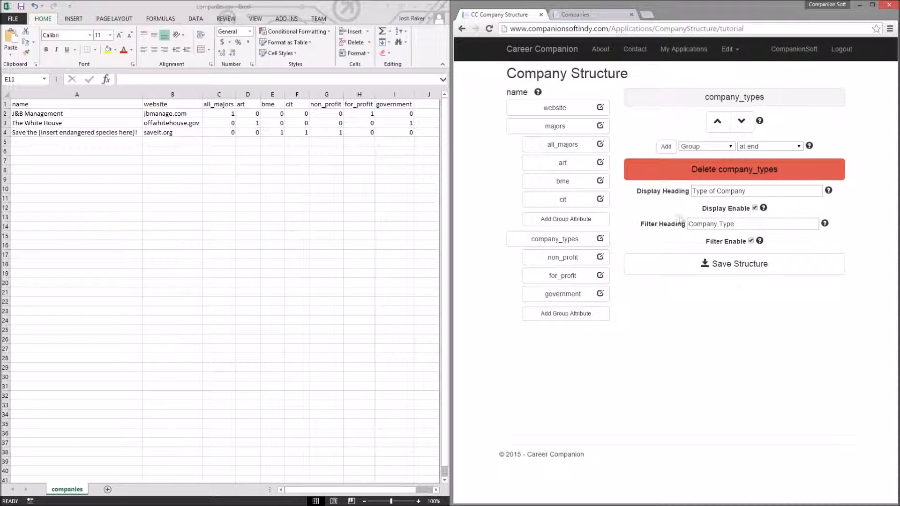
Step: Set the non_profit display label and filter label both to Non Profit and save the structure
{"action": "left_click", "coordinate": [566, 260]}
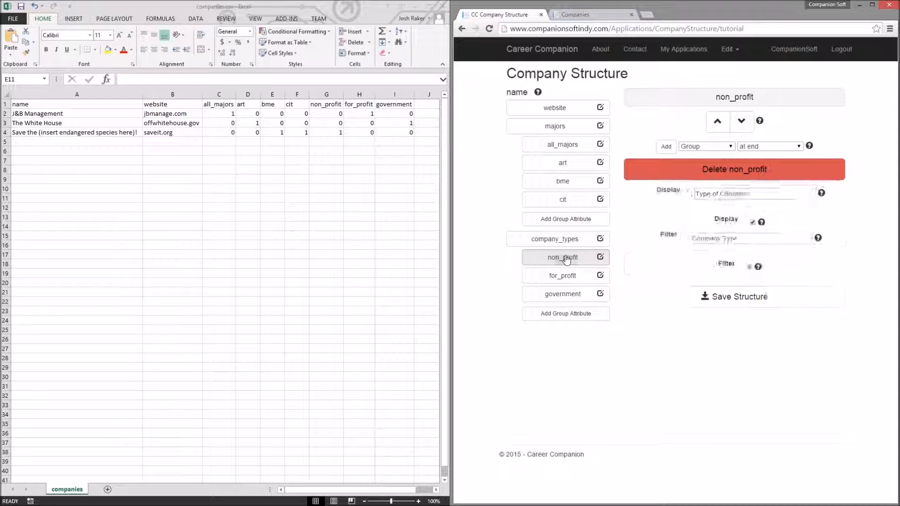
{"action": "triple_click", "coordinate": [745, 190]}
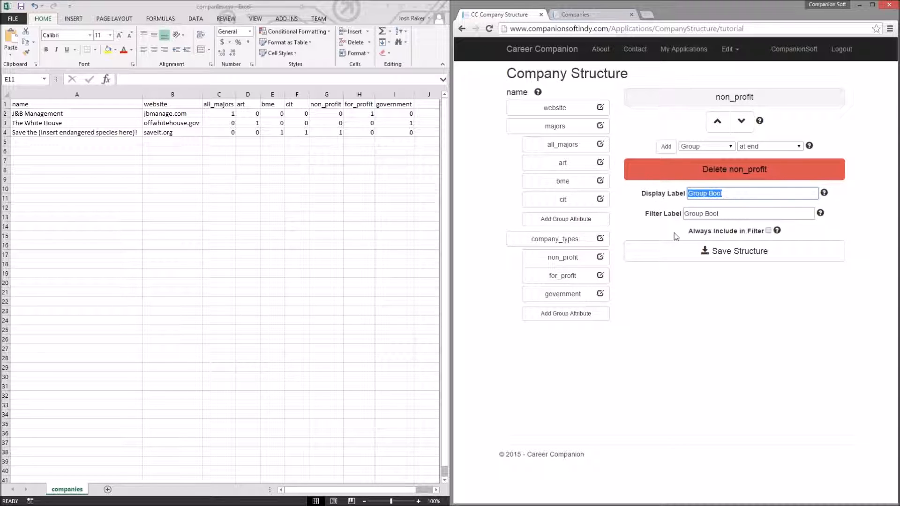
{"action": "type", "text": "Non Profit"}
{"action": "key", "text": "ctrl+a"}
{"action": "key", "text": "ctrl+c"}
{"action": "key", "text": "Tab"}
{"action": "key", "text": "ctrl+v"}
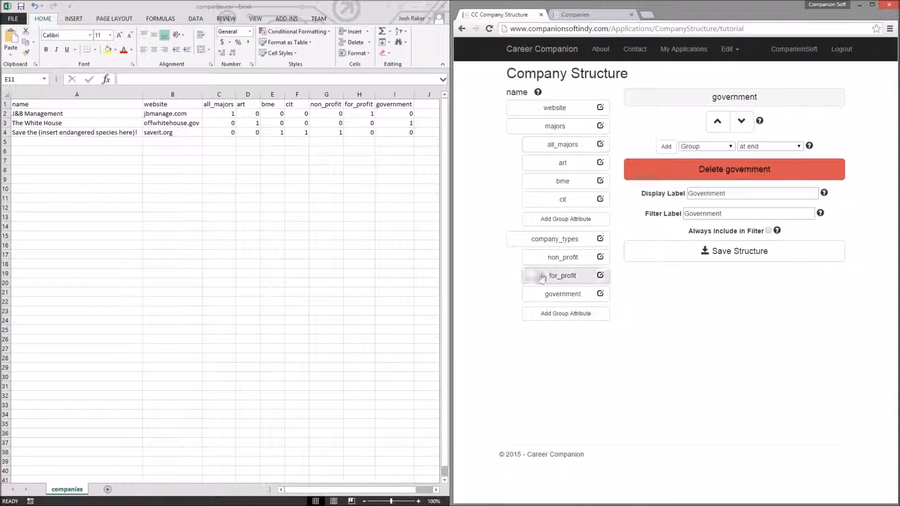
{"action": "left_click", "coordinate": [722, 255]}
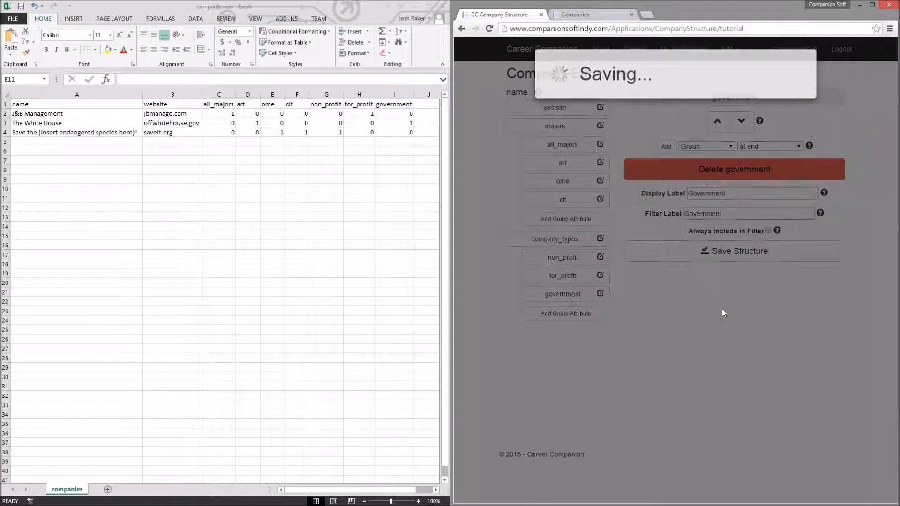